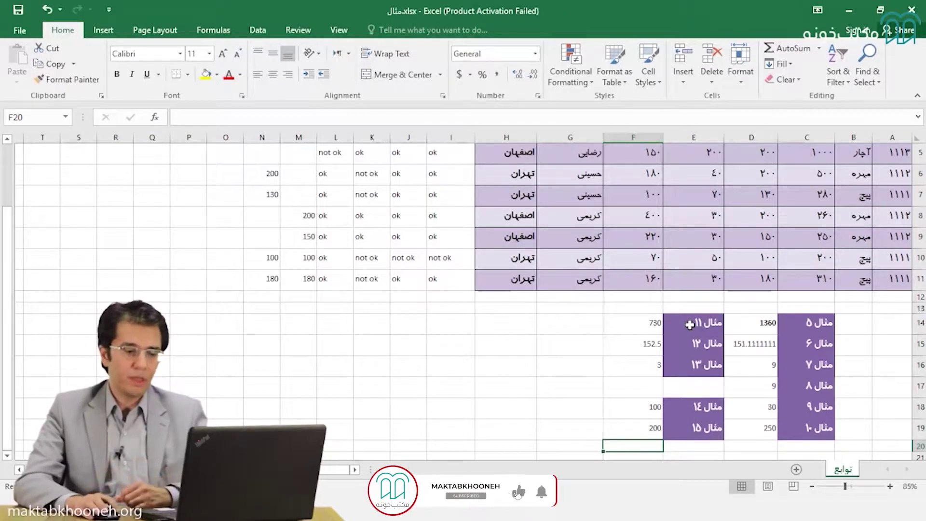
- Review the example 11 SUMIF formula in F14, leaving it unchanged
{"action": "left_click", "coordinate": [645, 323]}
{"action": "double_click", "coordinate": [645, 323]}
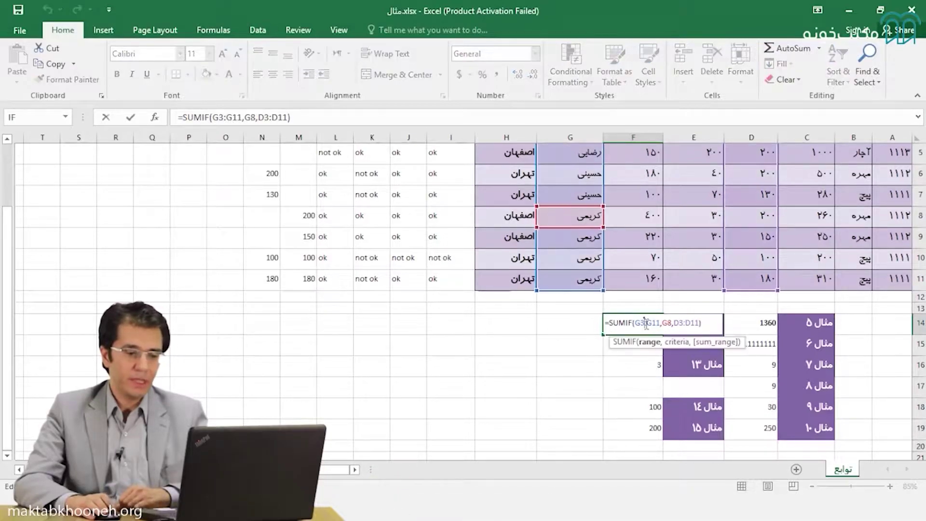
{"action": "scroll", "coordinate": [644, 323], "scroll_direction": "up", "scroll_amount": 1}
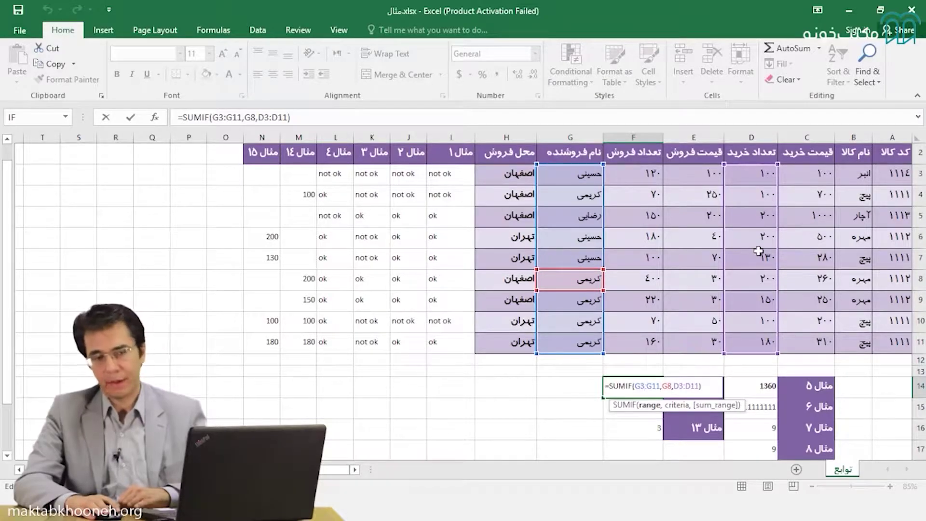
{"action": "key", "text": "ctrl+Return"}
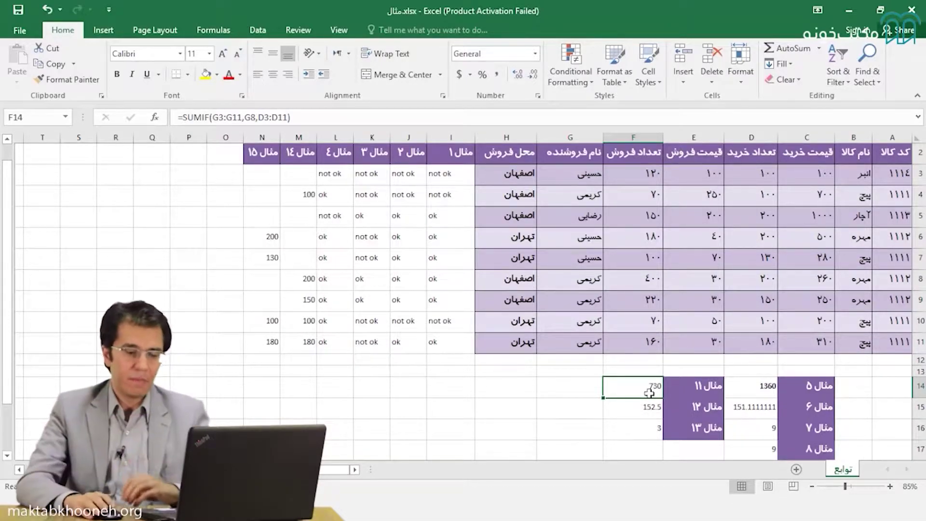
{"action": "scroll", "coordinate": [650, 393], "scroll_direction": "down", "scroll_amount": 1}
- Enter the label مثال ۱۶ in G14
{"action": "left_click", "coordinate": [566, 325]}
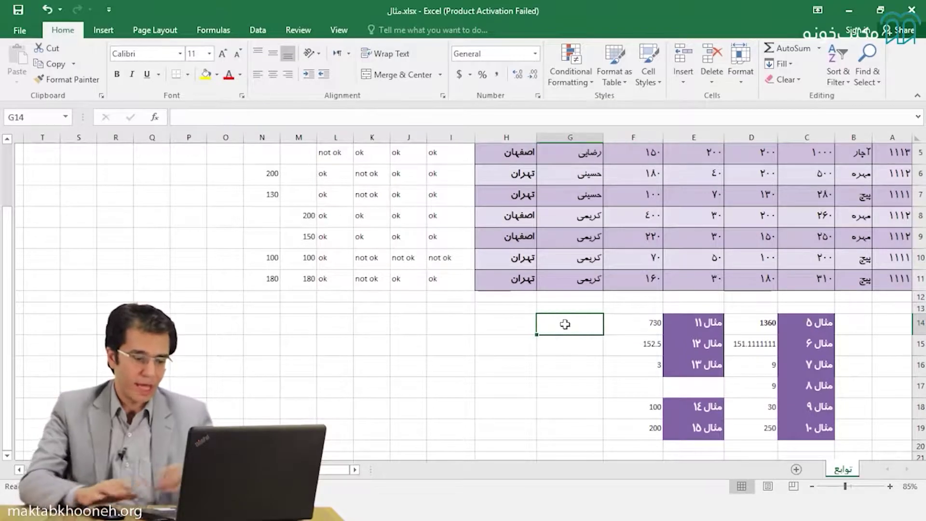
{"action": "type", "text": "le"}
{"action": "type", "text": "مثال"}
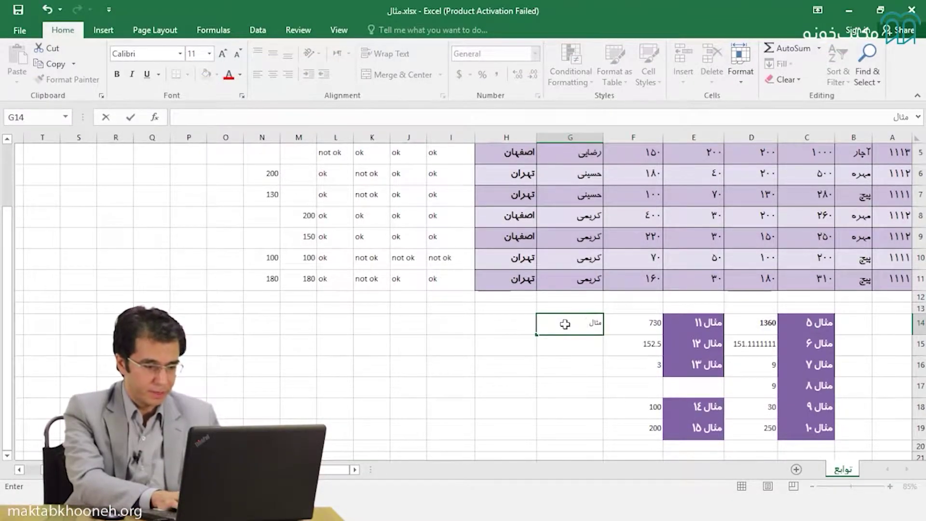
{"action": "type", "text": "۶"}
{"action": "key", "text": "Return"}
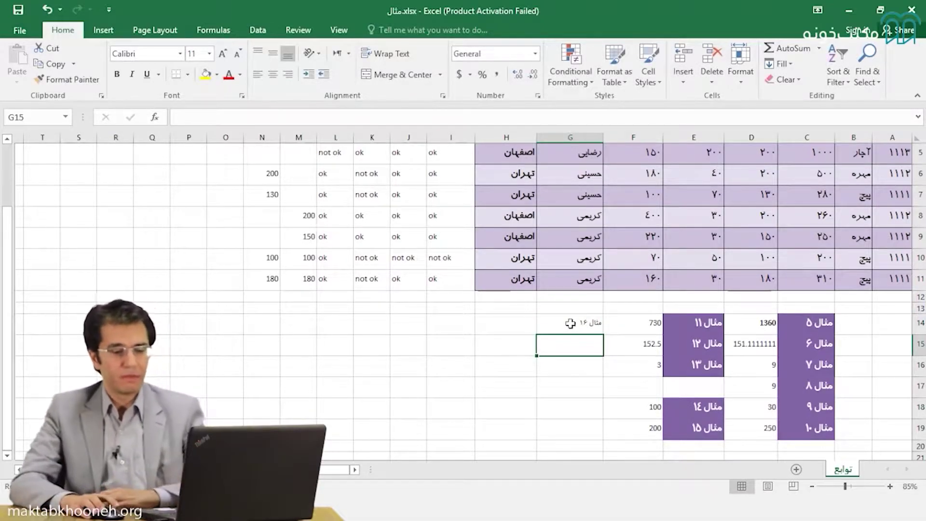
- Copy the example 11 label's purple bold style onto G14 with Format Painter
{"action": "left_click", "coordinate": [693, 339]}
{"action": "left_click", "coordinate": [693, 322]}
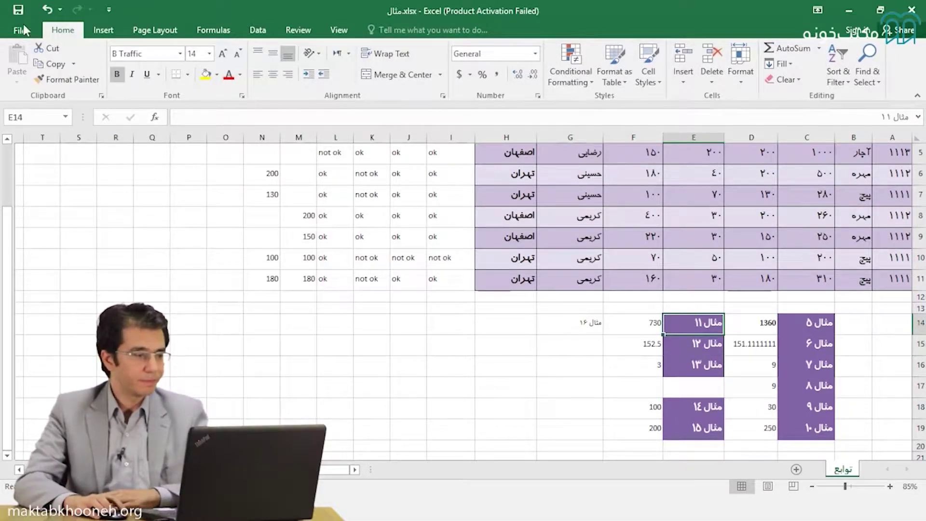
{"action": "left_click", "coordinate": [68, 79]}
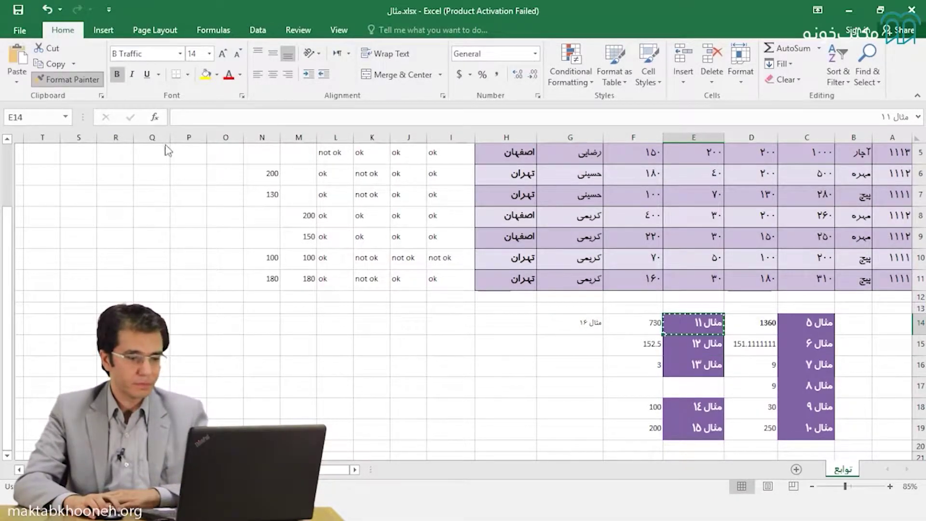
{"action": "left_click", "coordinate": [562, 322]}
{"action": "left_click", "coordinate": [496, 321]}
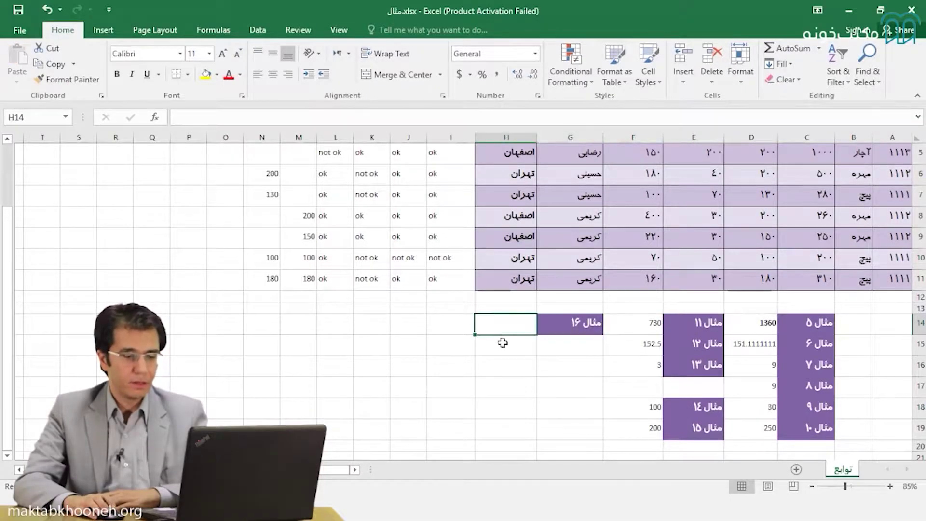
{"action": "scroll", "coordinate": [502, 340], "scroll_direction": "up", "scroll_amount": 1}
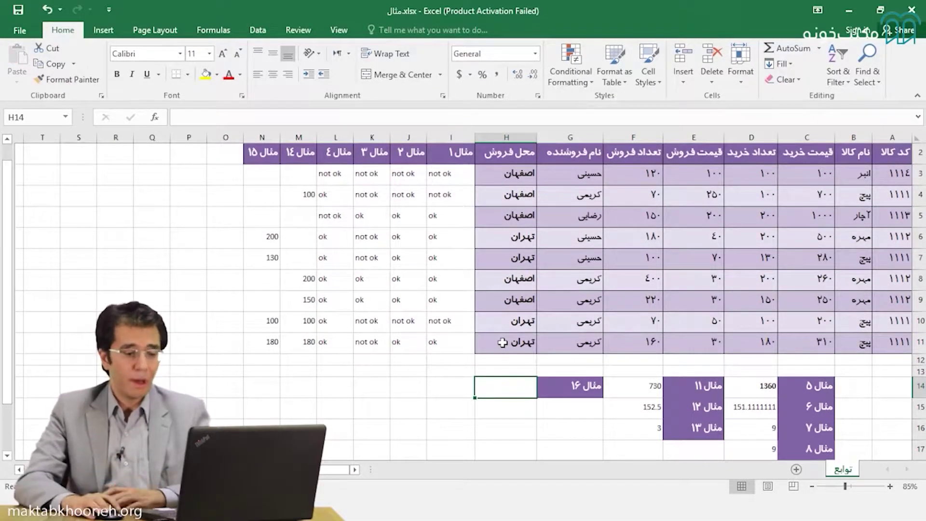
{"action": "double_click", "coordinate": [613, 386]}
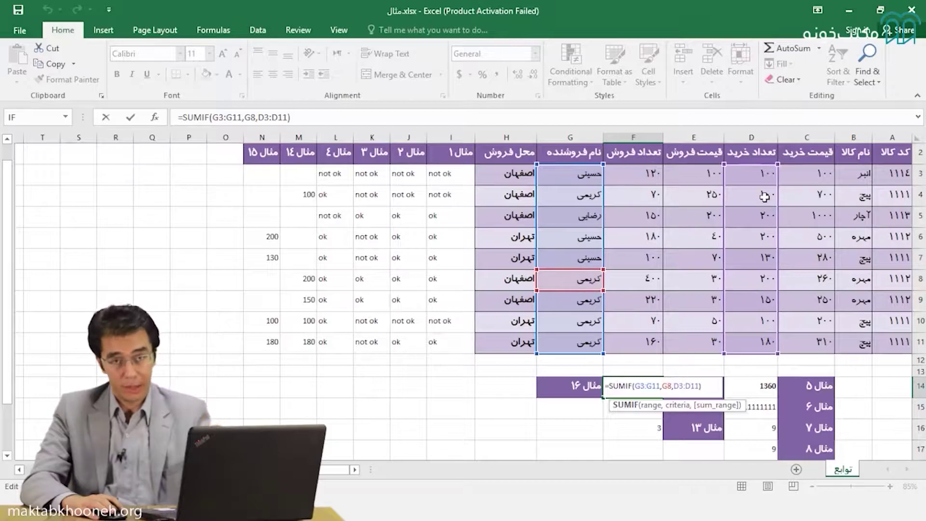
- Start typing =sumif( into H14 beside the example 16 label
{"action": "key", "text": "ctrl+Return"}
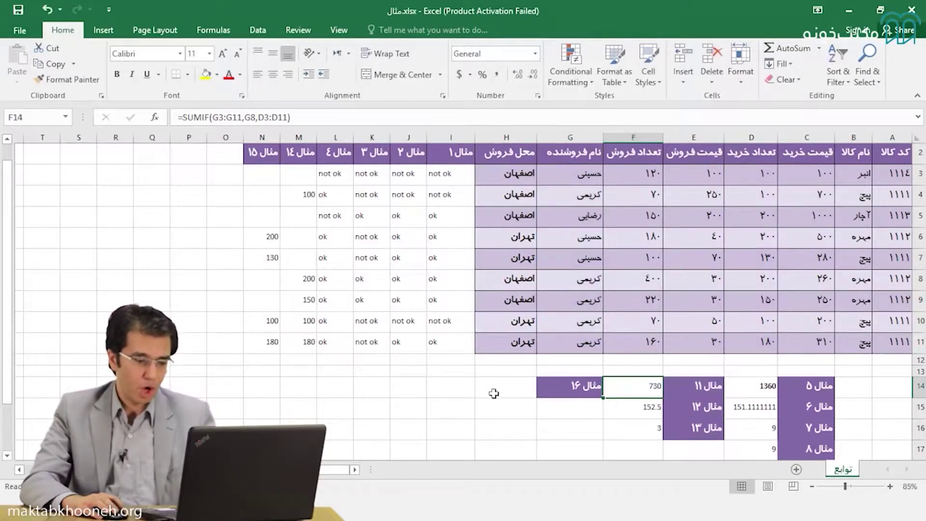
{"action": "left_click", "coordinate": [496, 386]}
{"action": "type", "text": "=سع"}
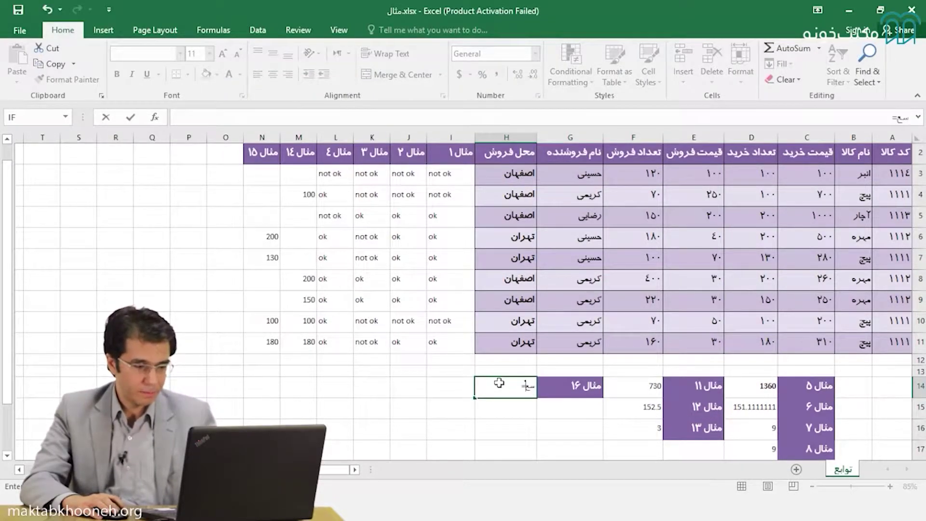
{"action": "key", "text": "BackSpace"}
{"action": "type", "text": "s"}
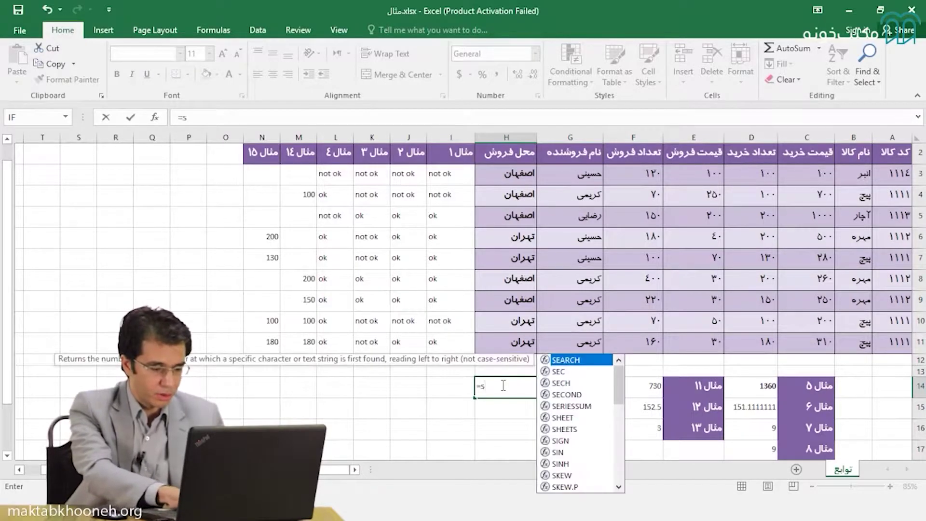
{"action": "type", "text": "umif("}
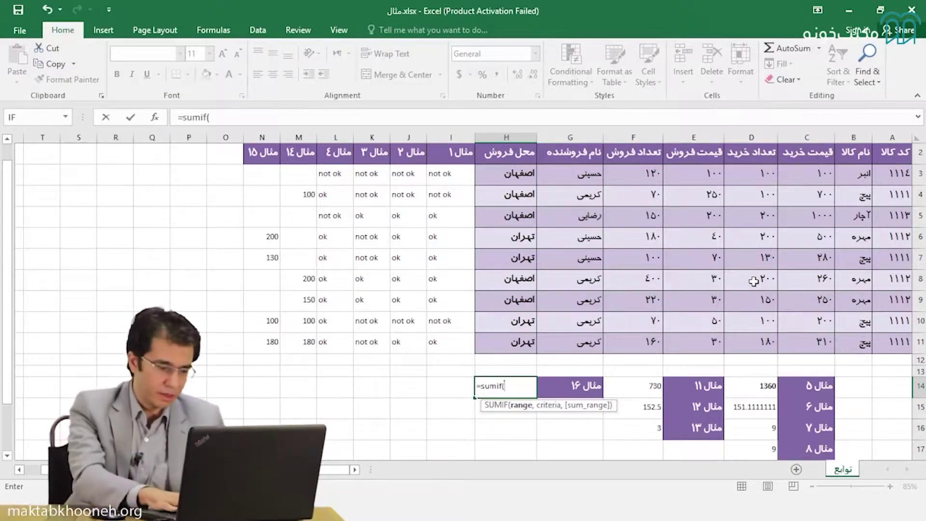
- Change the H14 entry from =sumif( to =sumifs(
{"action": "key", "text": "BackSpace"}
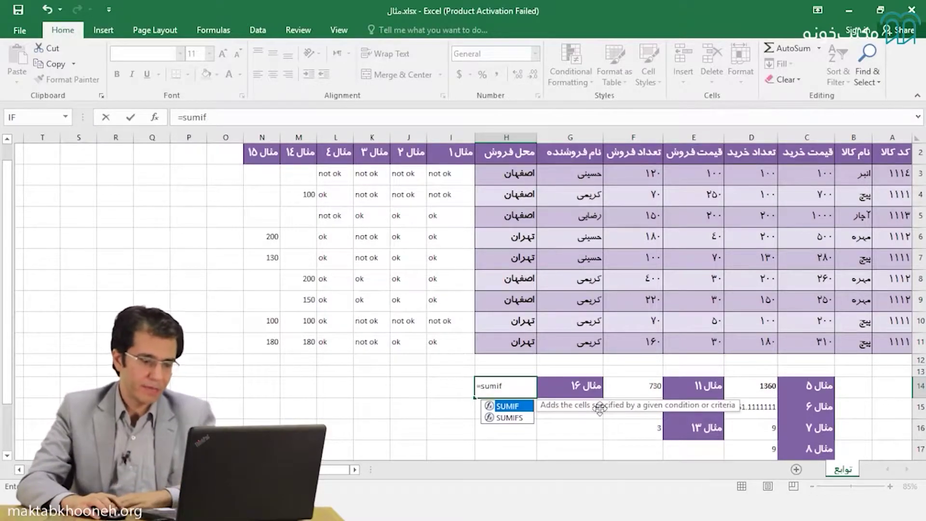
{"action": "type", "text": "s"}
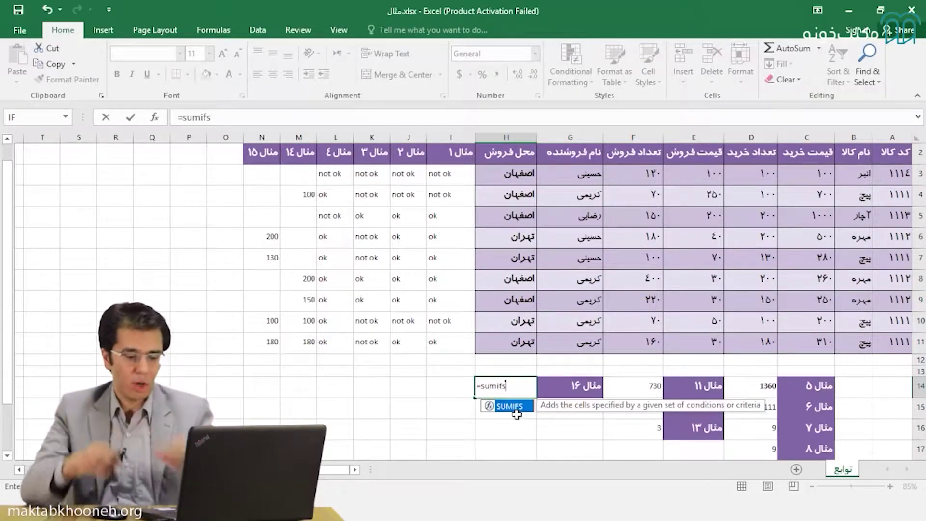
{"action": "type", "text": "("}
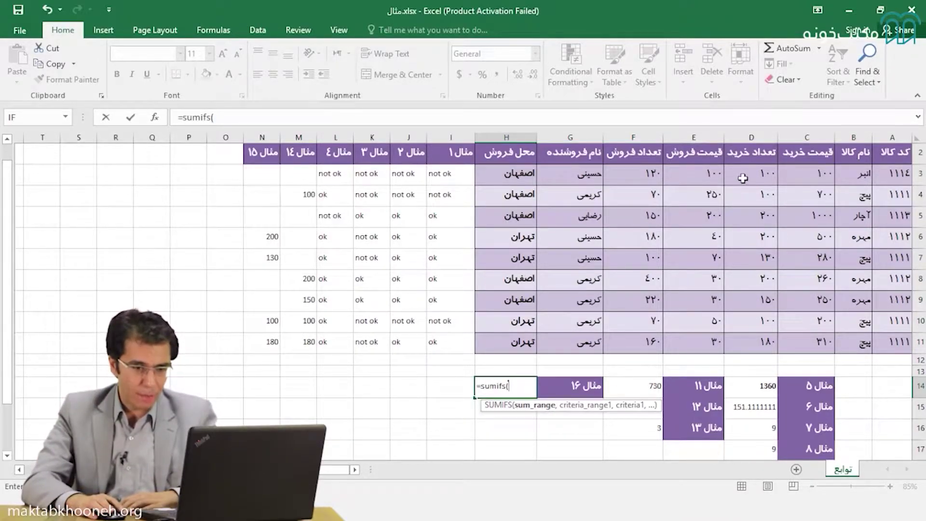
- Complete H14 as =SUMIFS(D3:D11,G3:G11,G8,H3:H11,H6), returning 280
{"action": "left_click_drag", "start_coordinate": [743, 178], "coordinate": [742, 337]}
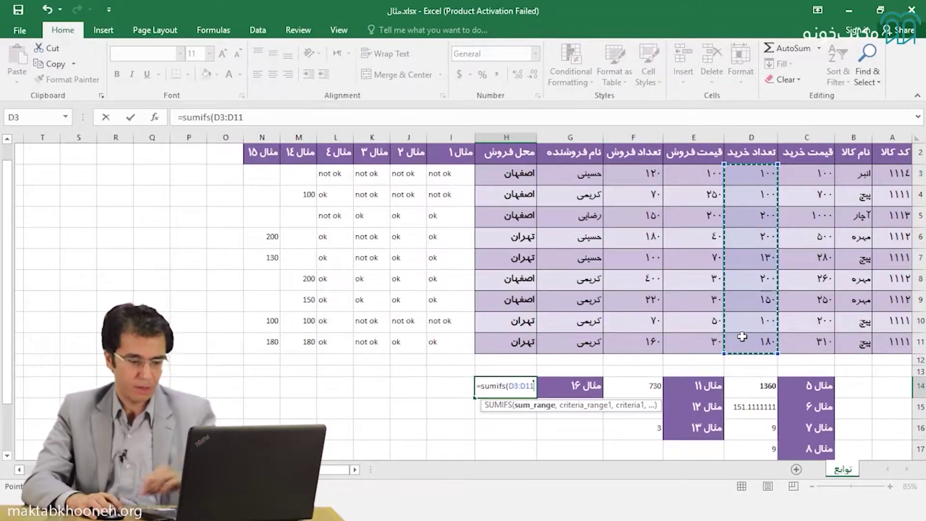
{"action": "type", "text": ","}
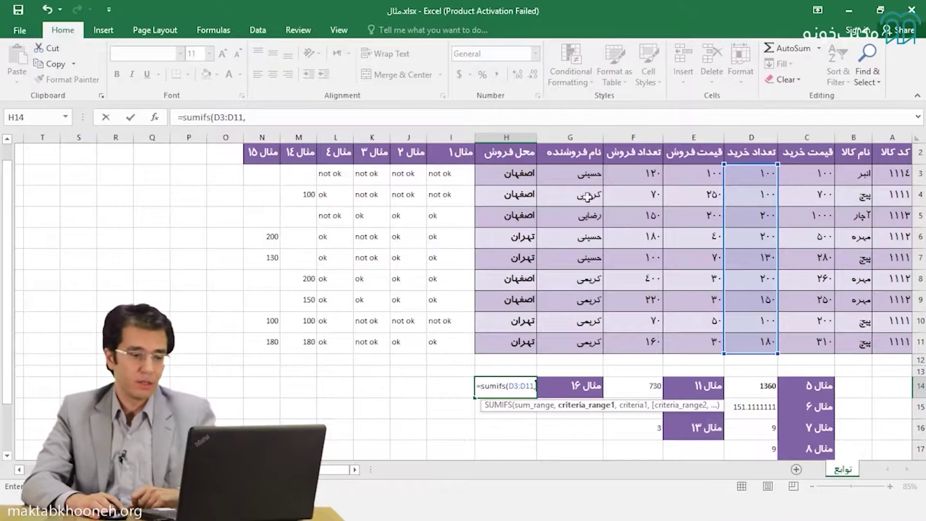
{"action": "left_click_drag", "start_coordinate": [573, 168], "coordinate": [557, 343]}
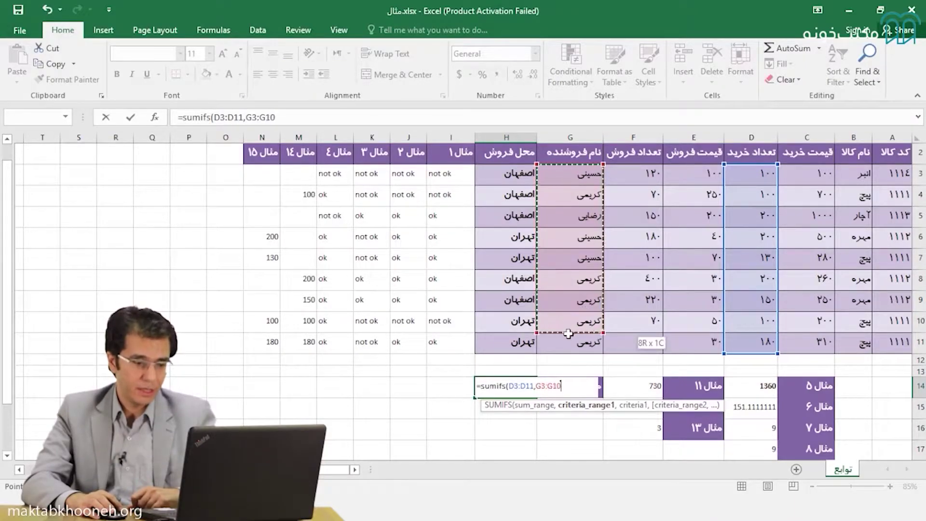
{"action": "left_click", "coordinate": [312, 117]}
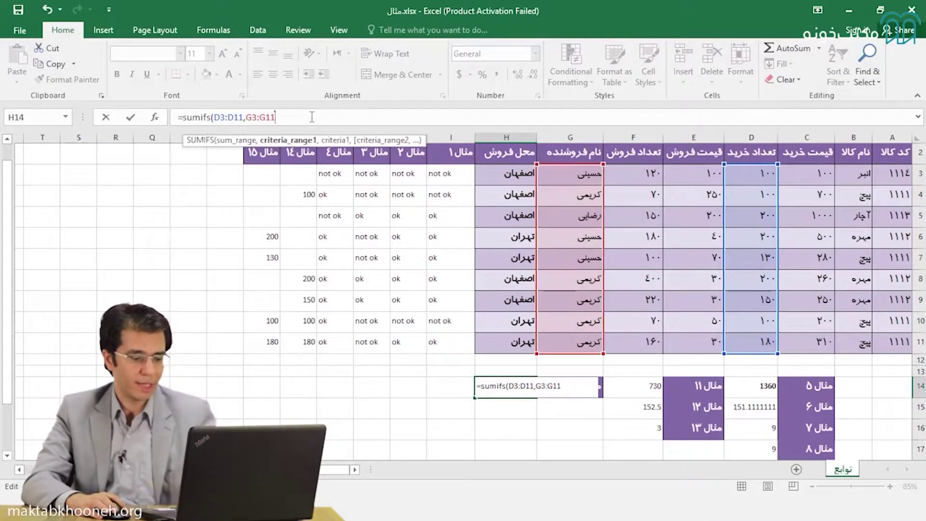
{"action": "type", "text": ","}
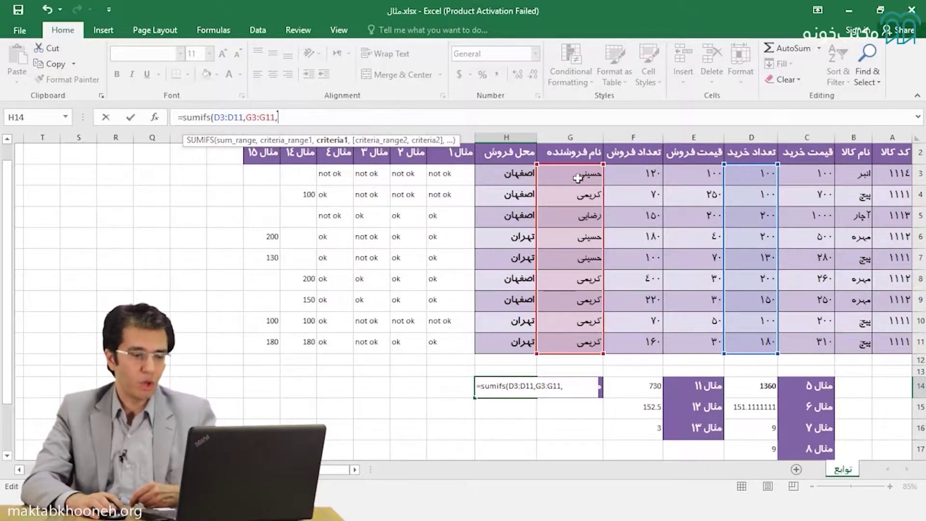
{"action": "left_click", "coordinate": [578, 283]}
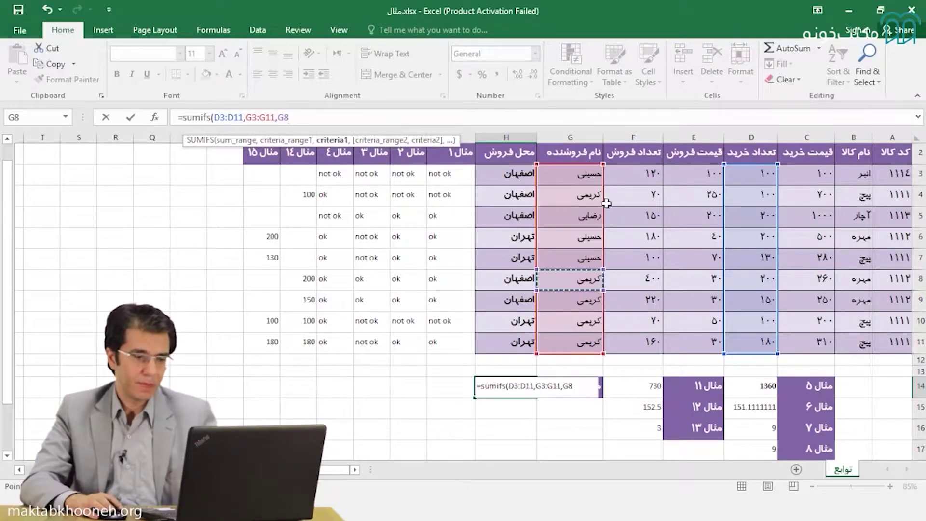
{"action": "type", "text": ","}
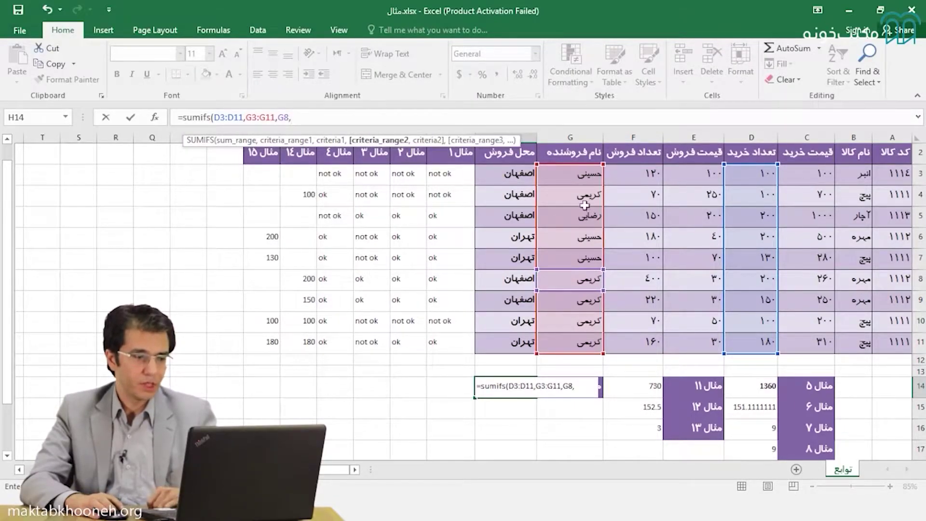
{"action": "left_click_drag", "start_coordinate": [502, 176], "coordinate": [490, 337]}
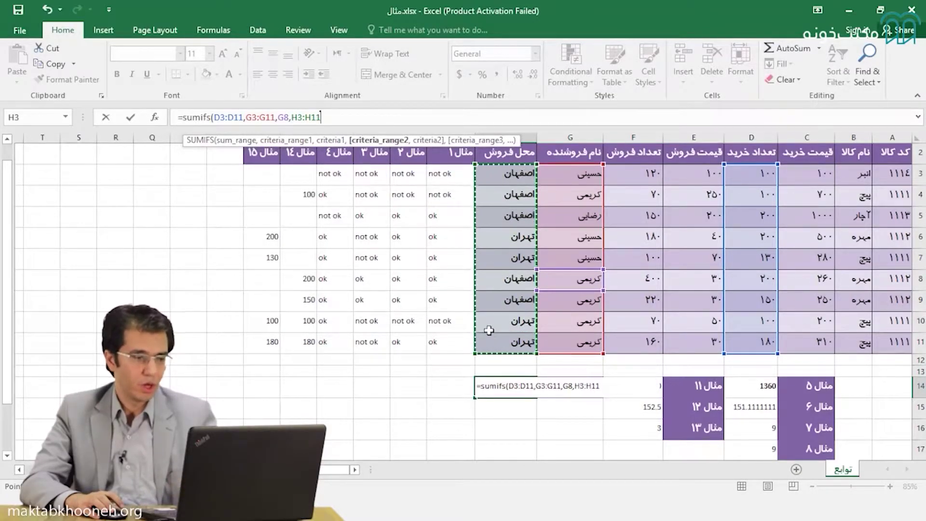
{"action": "type", "text": ","}
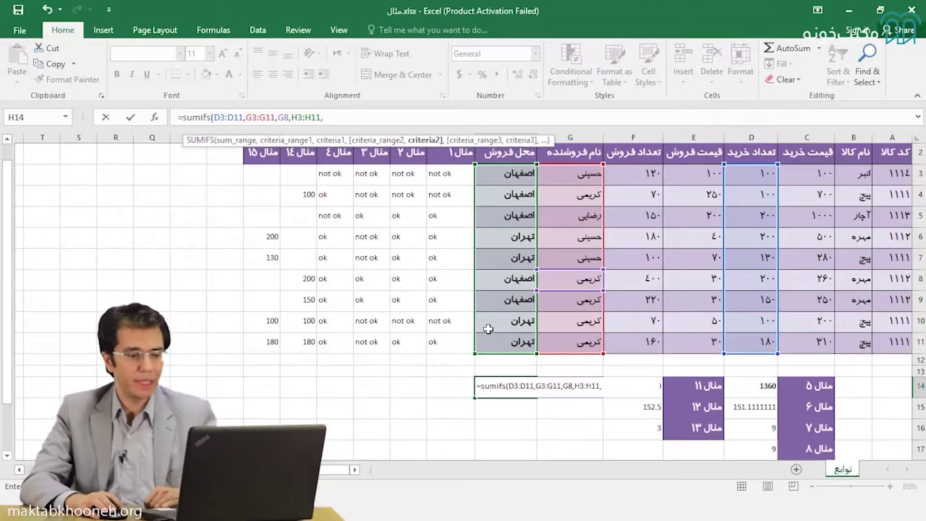
{"action": "left_click", "coordinate": [503, 243]}
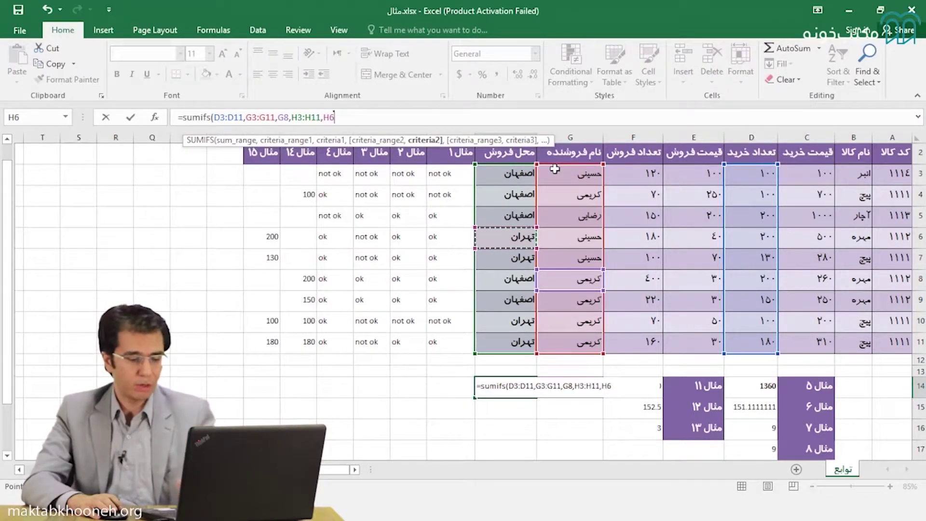
{"action": "type", "text": ")"}
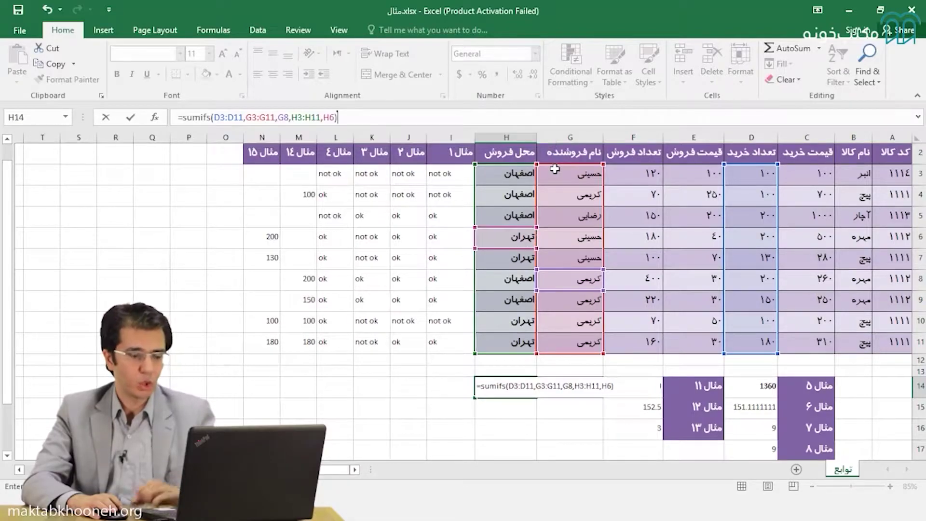
{"action": "key", "text": "Return"}
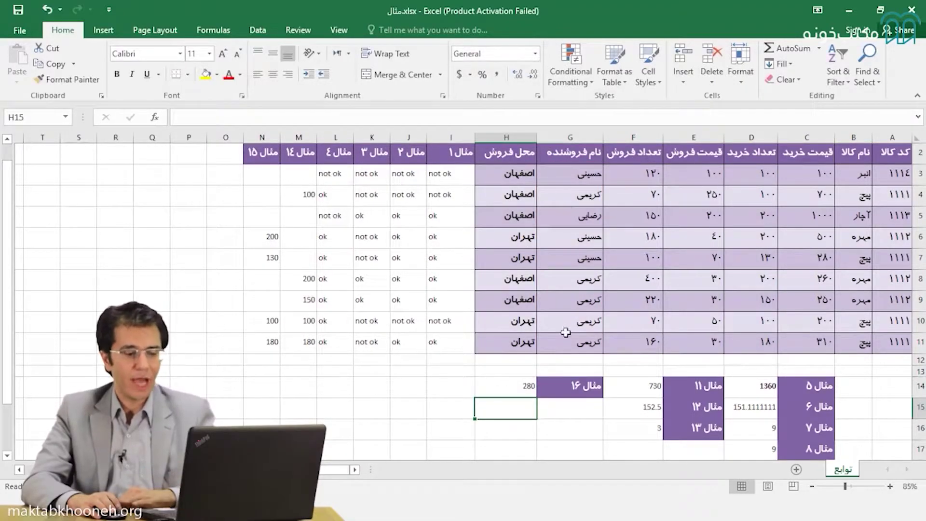
{"action": "left_click", "coordinate": [523, 389]}
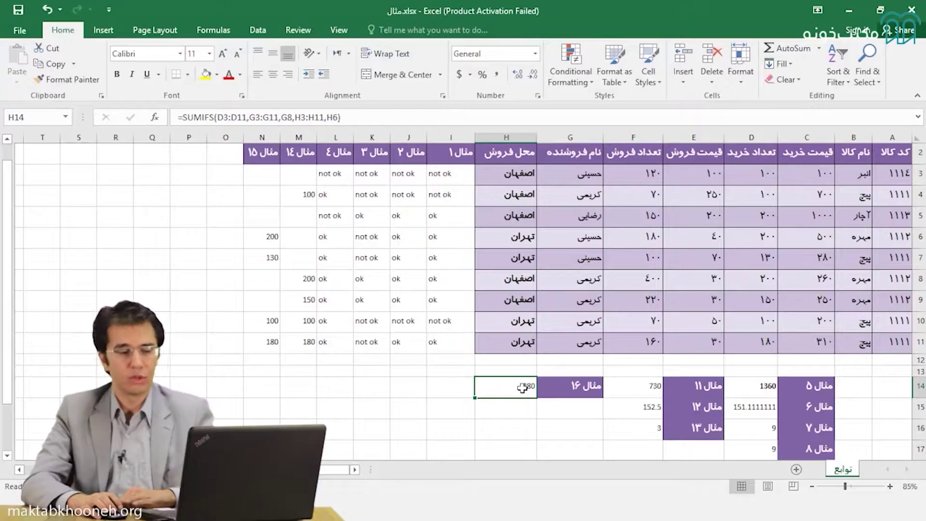
{"action": "left_click", "coordinate": [521, 321]}
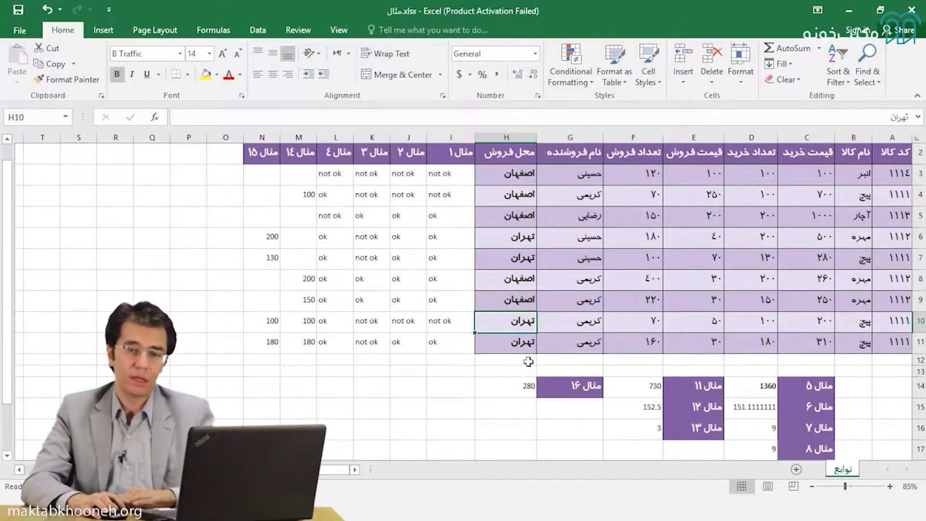
{"action": "left_click", "coordinate": [524, 384]}
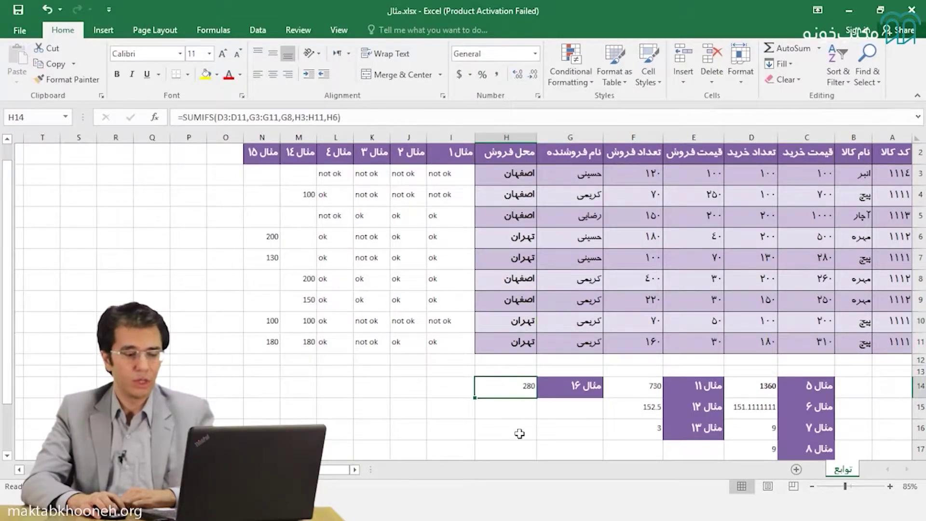
{"action": "scroll", "coordinate": [526, 429], "scroll_direction": "down", "scroll_amount": 1}
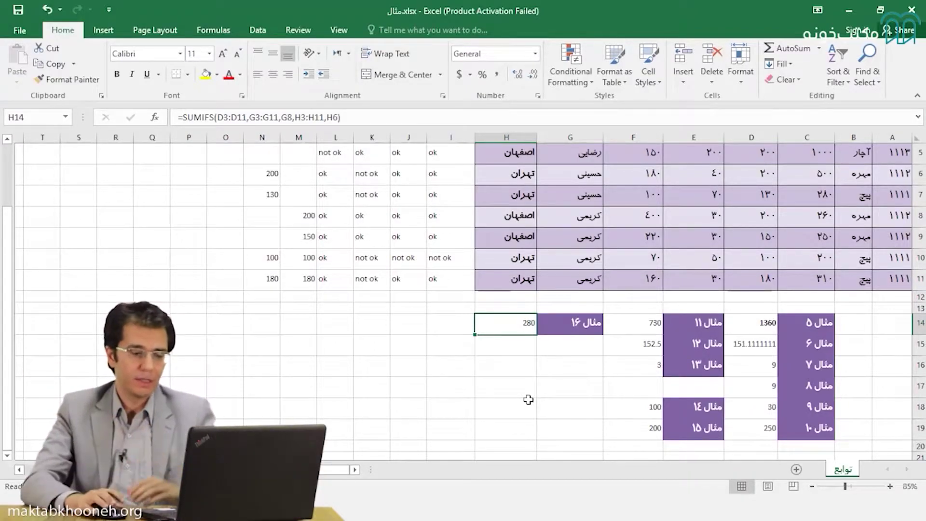
- Enter the label مثال ۱۷ in G15
{"action": "left_click", "coordinate": [592, 350]}
{"action": "type", "text": "=s"}
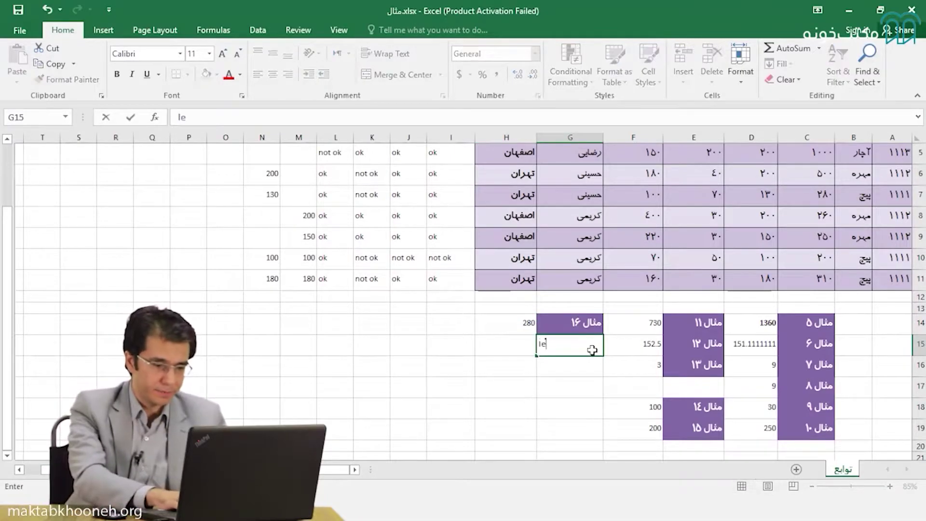
{"action": "key", "text": "BackSpace"}
{"action": "key", "text": "BackSpace"}
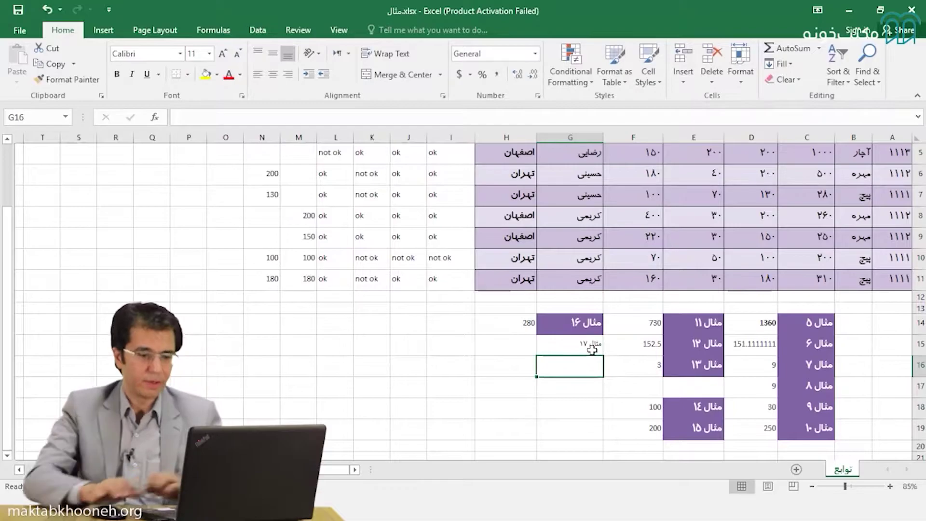
{"action": "key", "text": "ctrl+Return"}
- Review F15's AVERAGEIF formula, leaving it unchanged
{"action": "scroll", "coordinate": [563, 346], "scroll_direction": "up", "scroll_amount": 1}
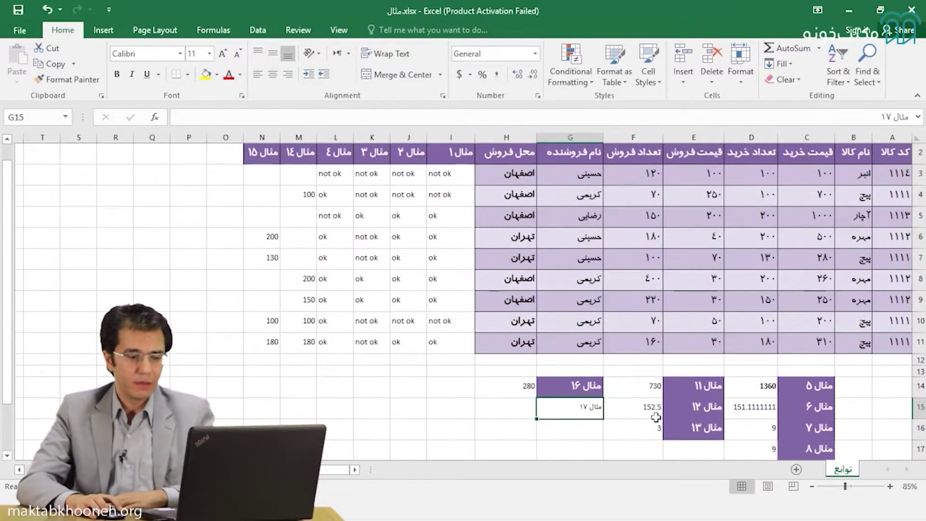
{"action": "left_click", "coordinate": [652, 408]}
{"action": "double_click", "coordinate": [652, 408]}
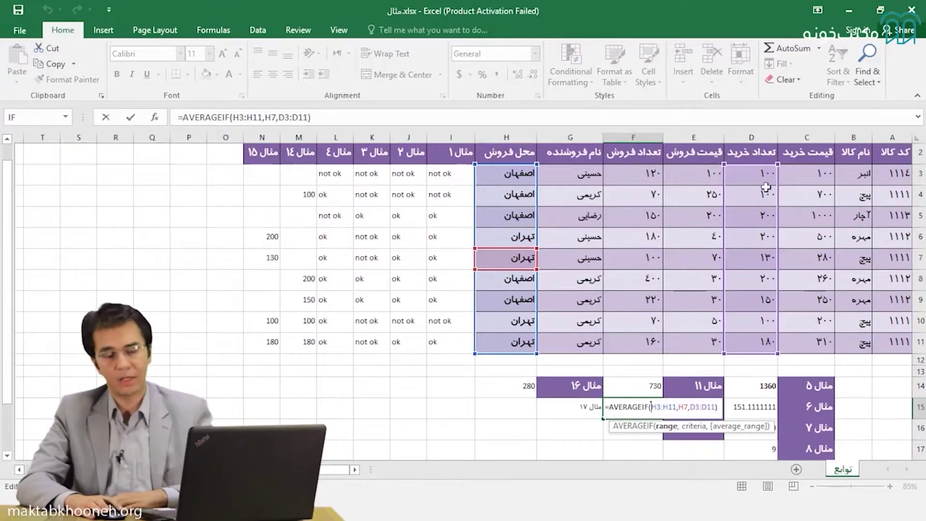
{"action": "key", "text": "ctrl+Return"}
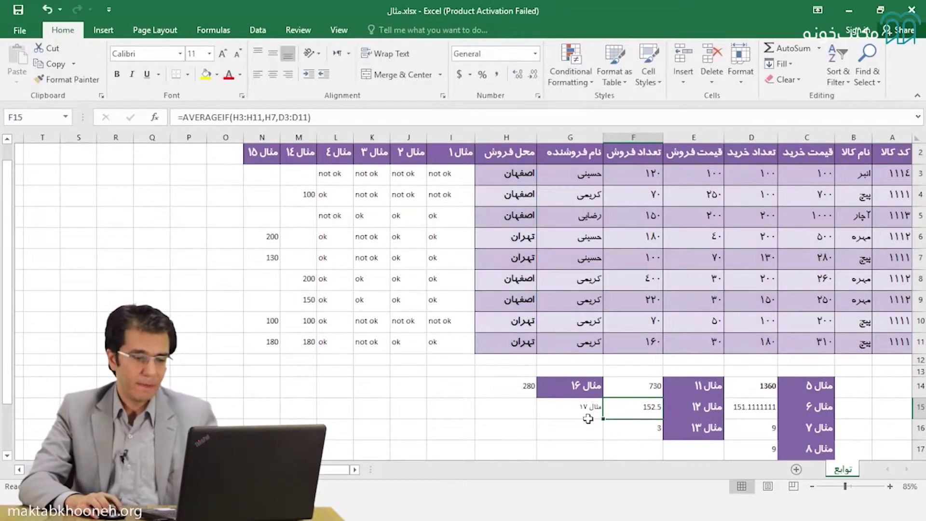
{"action": "left_click", "coordinate": [559, 428]}
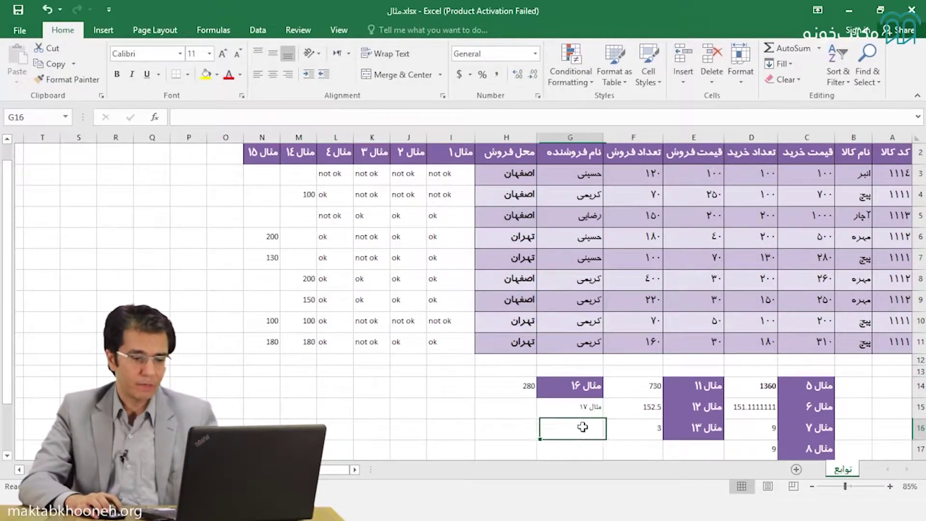
- Copy G14's purple label style onto G15 and begin a formula in H15
{"action": "left_click", "coordinate": [559, 386]}
{"action": "left_click", "coordinate": [67, 79]}
{"action": "left_click", "coordinate": [578, 409]}
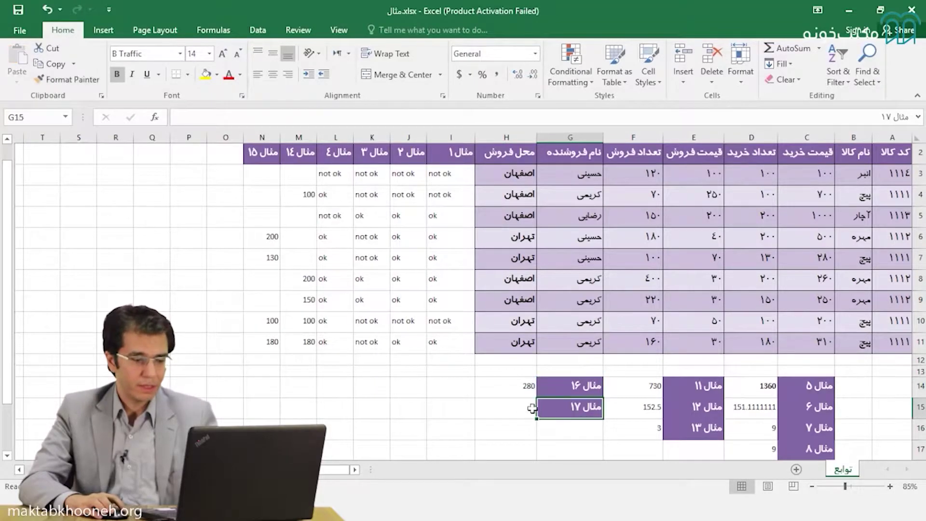
{"action": "left_click", "coordinate": [504, 406]}
{"action": "type", "text": "="}
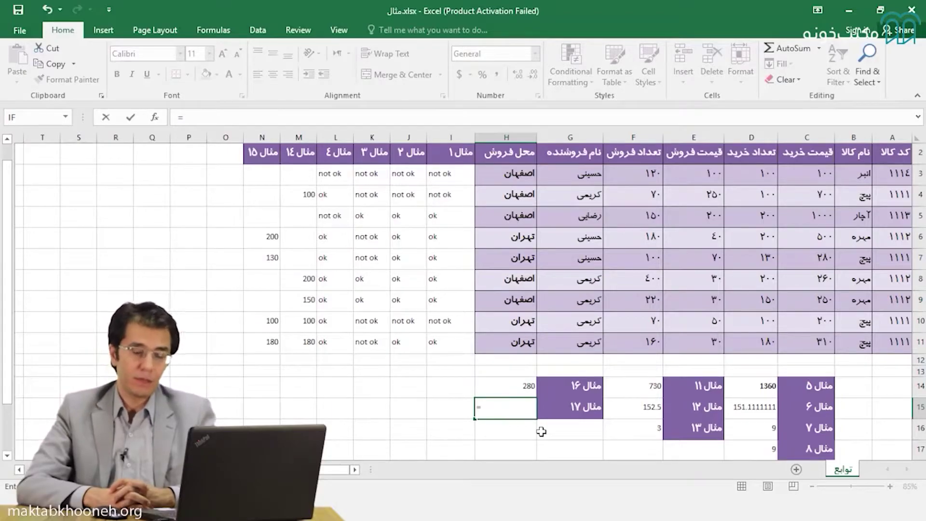
- Restart H15 with =aver to list the AVERAGE-family functions
{"action": "key", "text": "Escape"}
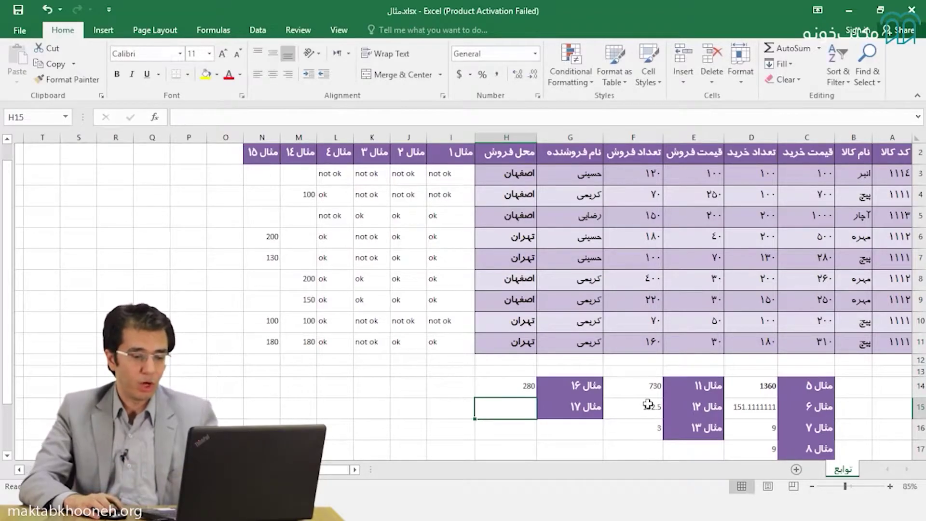
{"action": "double_click", "coordinate": [648, 407]}
{"action": "key", "text": "Escape"}
{"action": "left_click", "coordinate": [499, 409]}
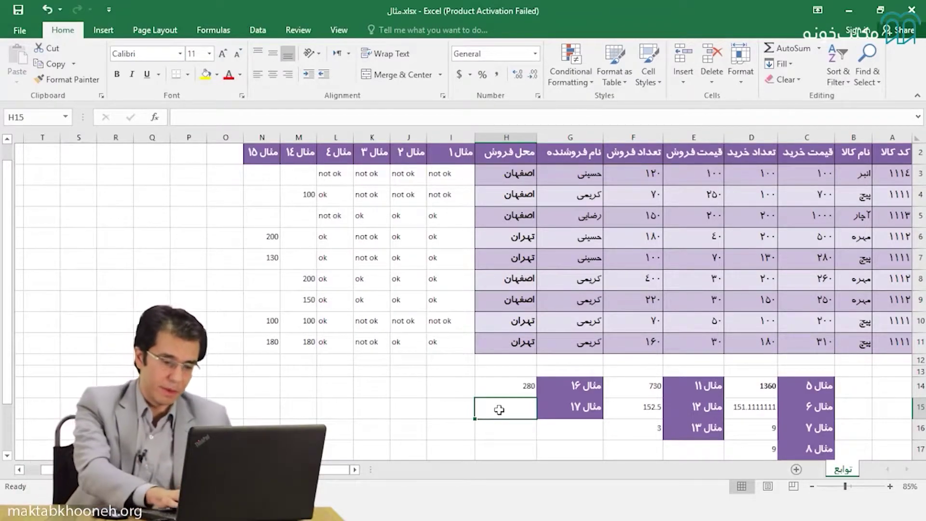
{"action": "type", "text": "="}
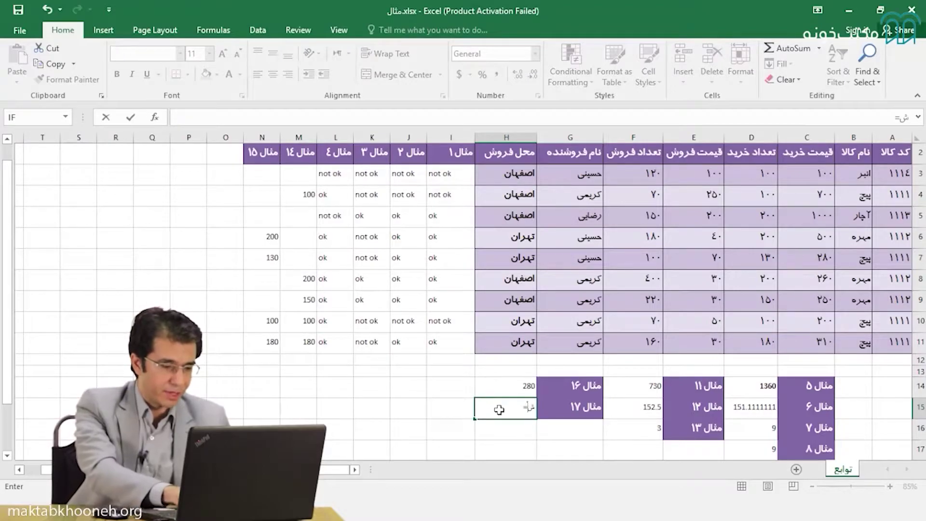
{"action": "type", "text": "ش"}
{"action": "key", "text": "BackSpace"}
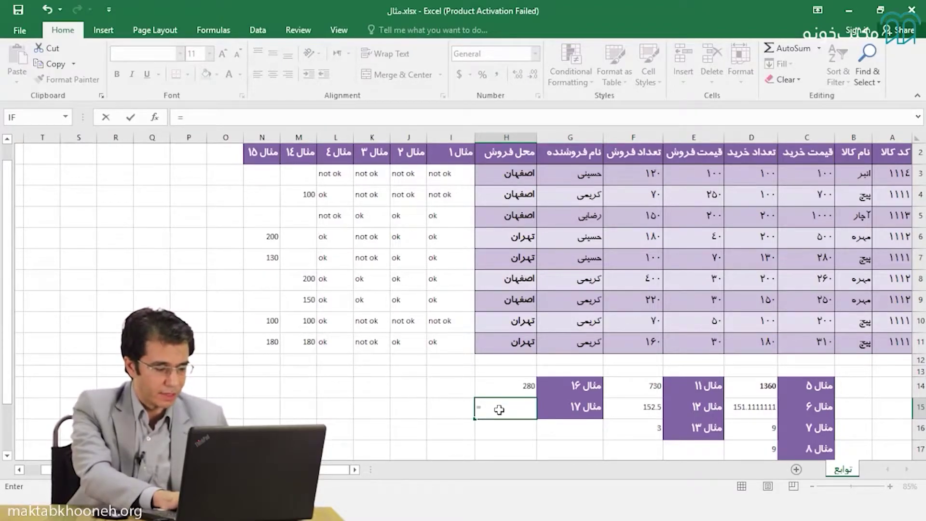
{"action": "type", "text": "aver"}
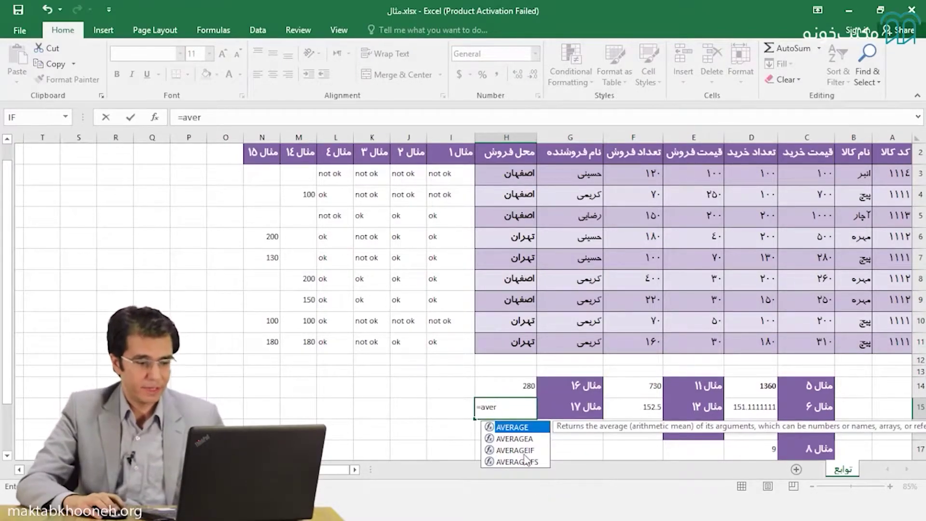
- Enter =AVERAGEIFS(D3:D11,H3:H11,H7,C3:C11,>200) in H15 with the unquoted >200 criterion
{"action": "double_click", "coordinate": [515, 461]}
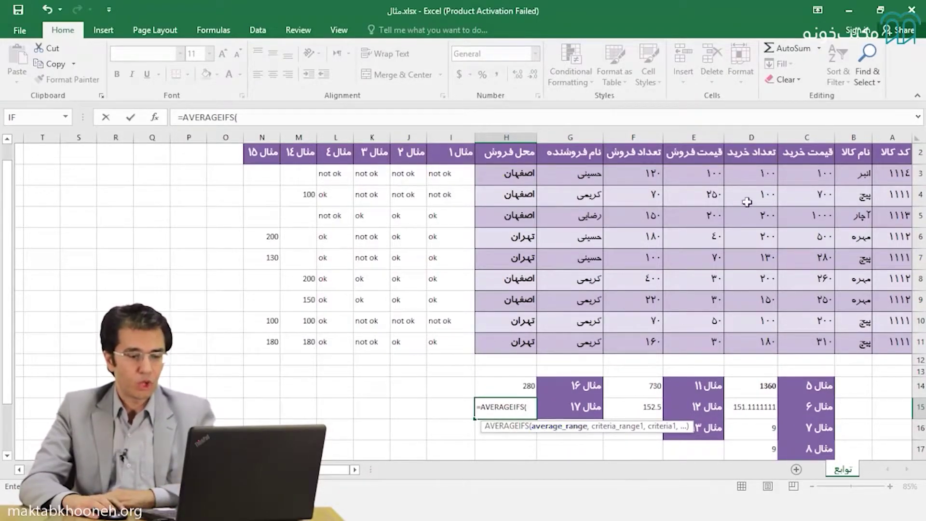
{"action": "left_click_drag", "start_coordinate": [758, 174], "coordinate": [744, 330]}
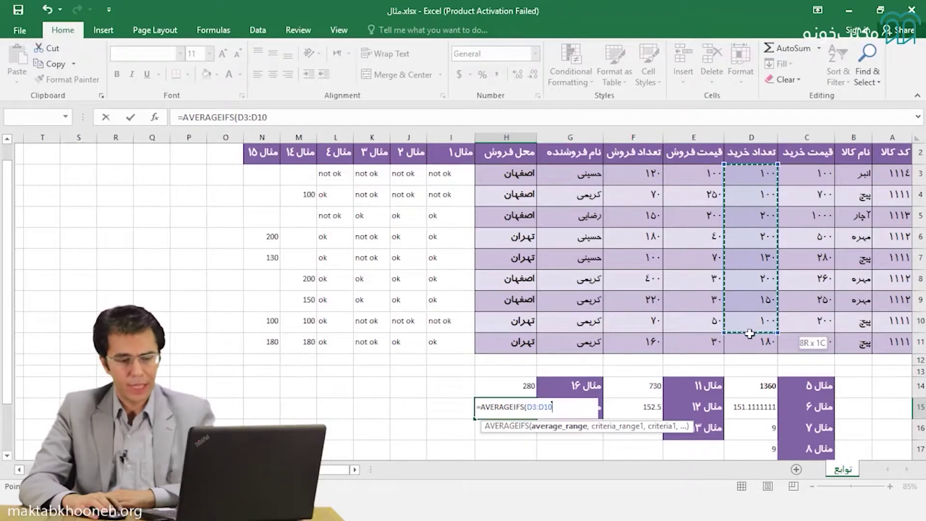
{"action": "type", "text": ","}
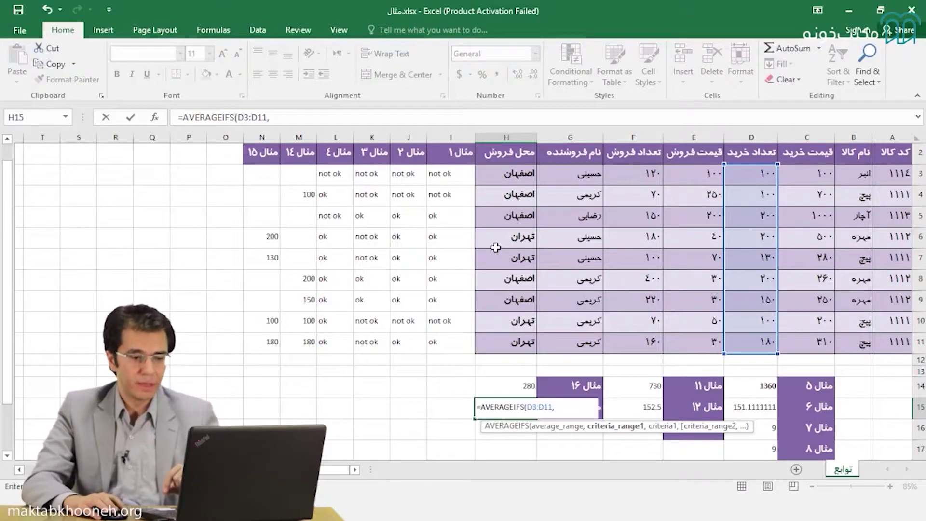
{"action": "left_click_drag", "start_coordinate": [510, 172], "coordinate": [497, 340]}
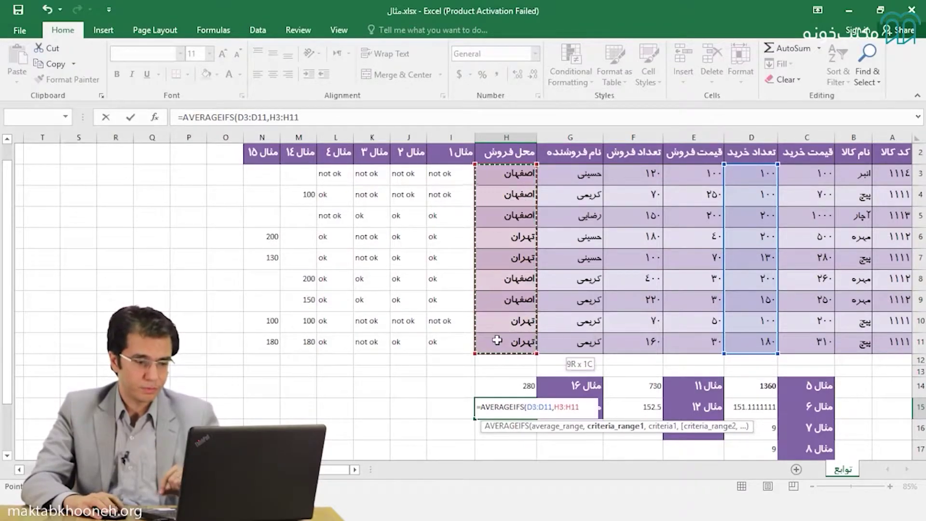
{"action": "type", "text": ","}
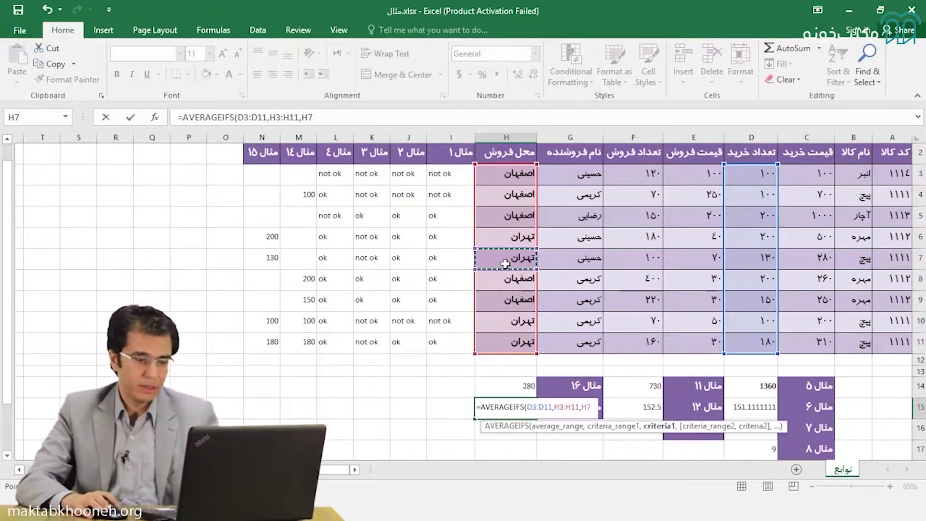
{"action": "type", "text": ","}
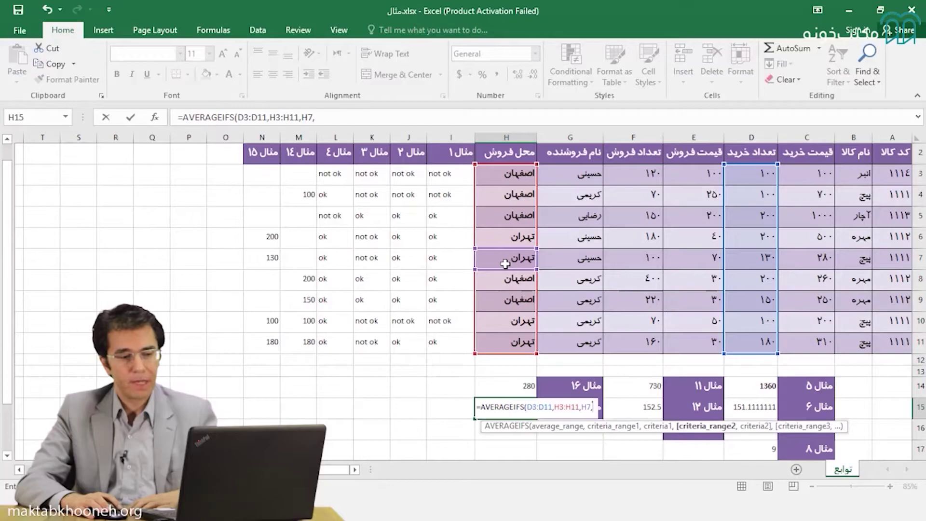
{"action": "left_click_drag", "start_coordinate": [790, 171], "coordinate": [787, 336]}
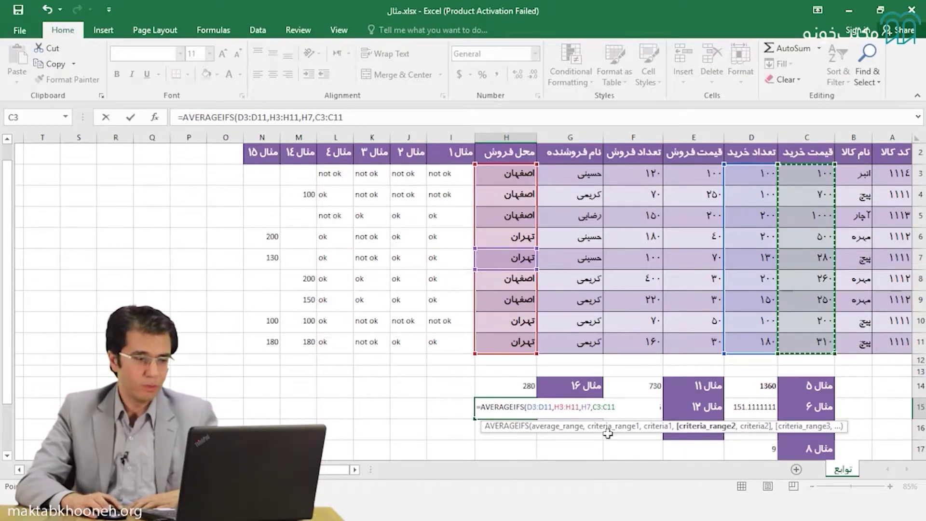
{"action": "left_click", "coordinate": [329, 117]}
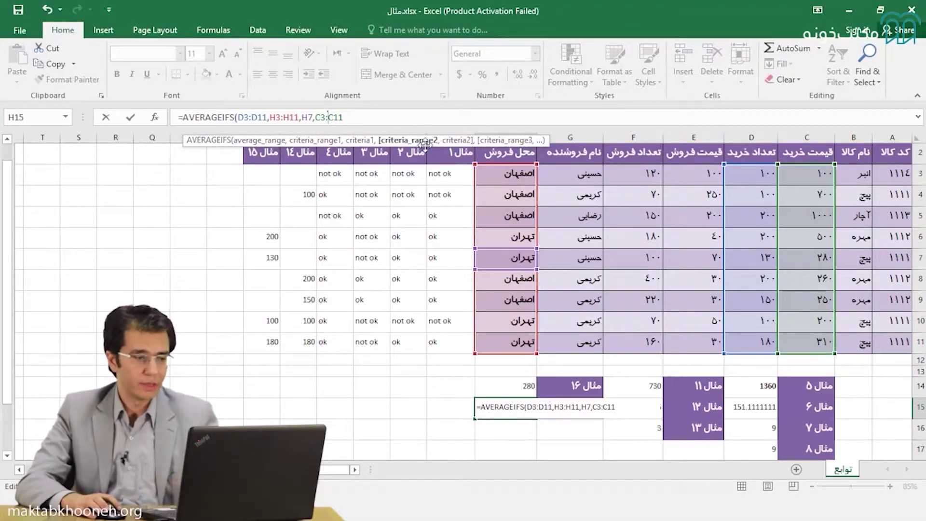
{"action": "type", "text": ","}
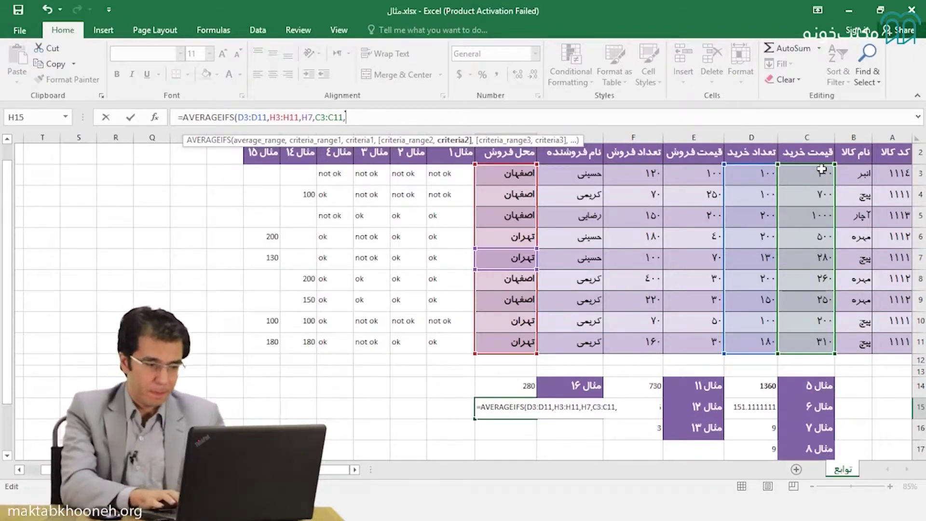
{"action": "type", "text": ">200"}
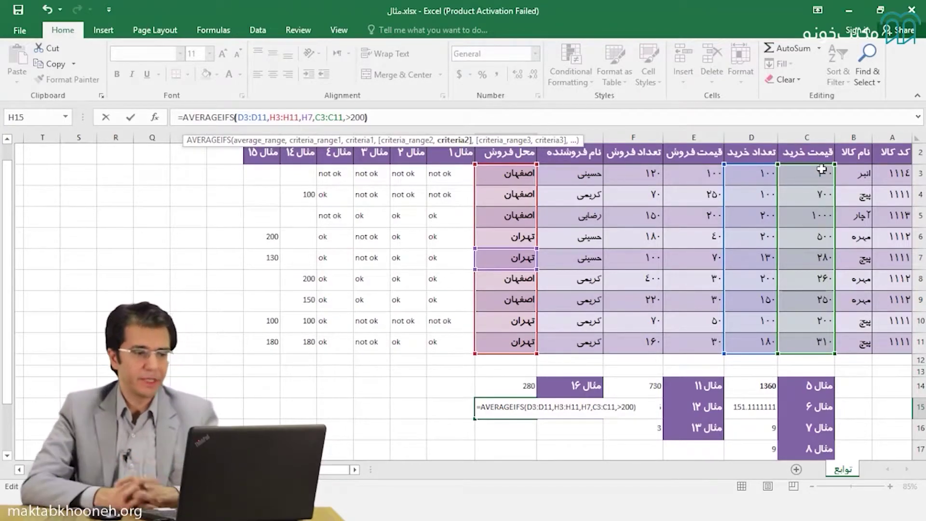
{"action": "key", "text": "Return"}
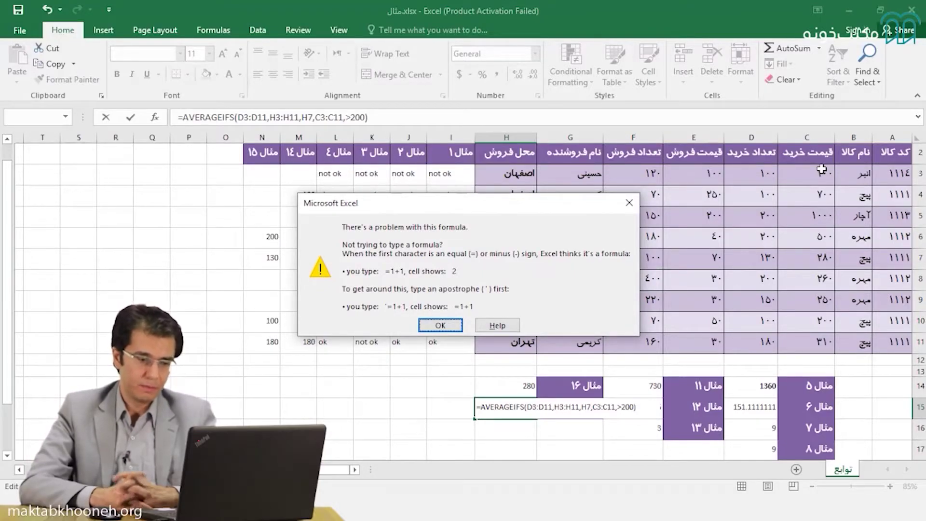
- Close the formula error and discard the faulty AVERAGEIFS entry in H15
{"action": "left_click", "coordinate": [440, 325]}
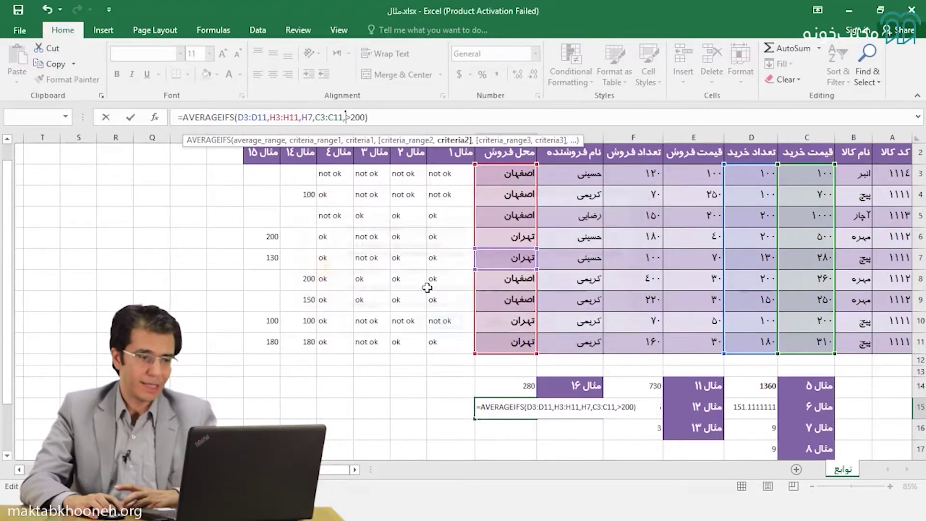
{"action": "left_click", "coordinate": [348, 117]}
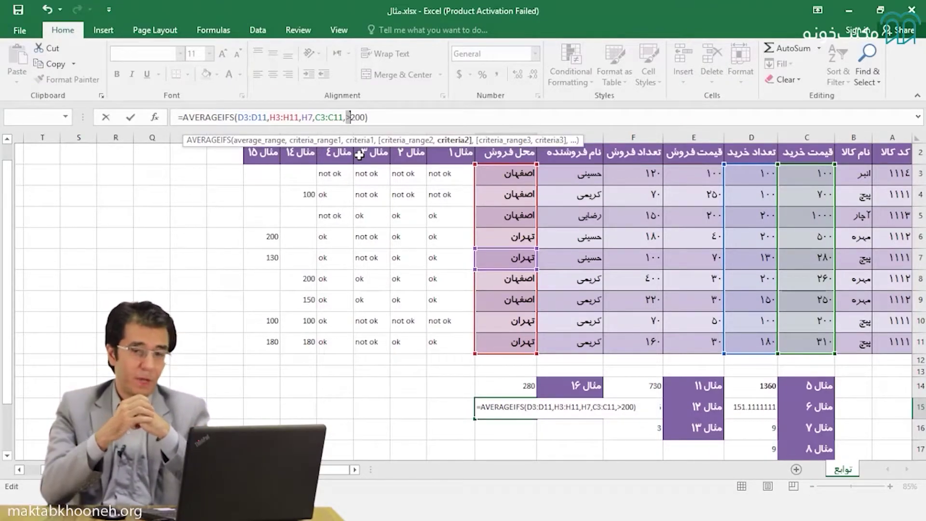
{"action": "key", "text": "Escape"}
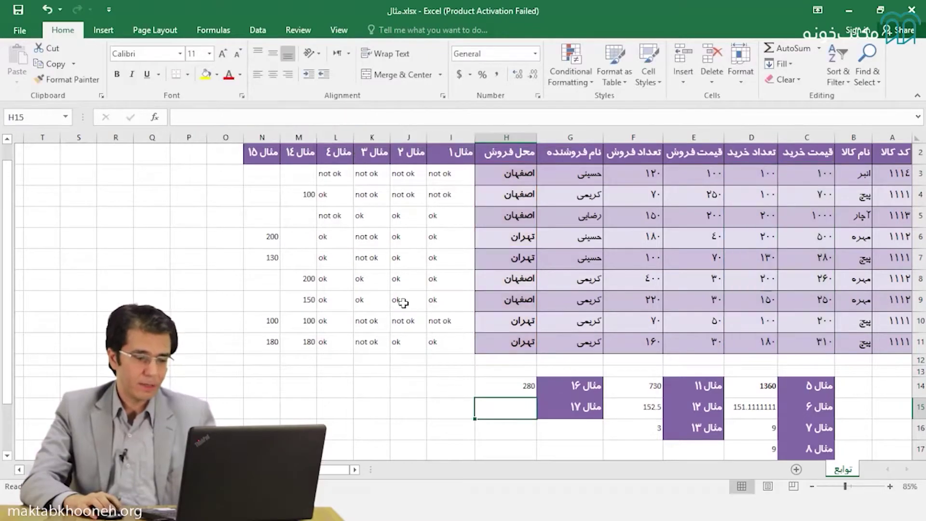
- Begin a fresh AVERAGEIFS formula in H15 by retyping =average
{"action": "type", "text": "="}
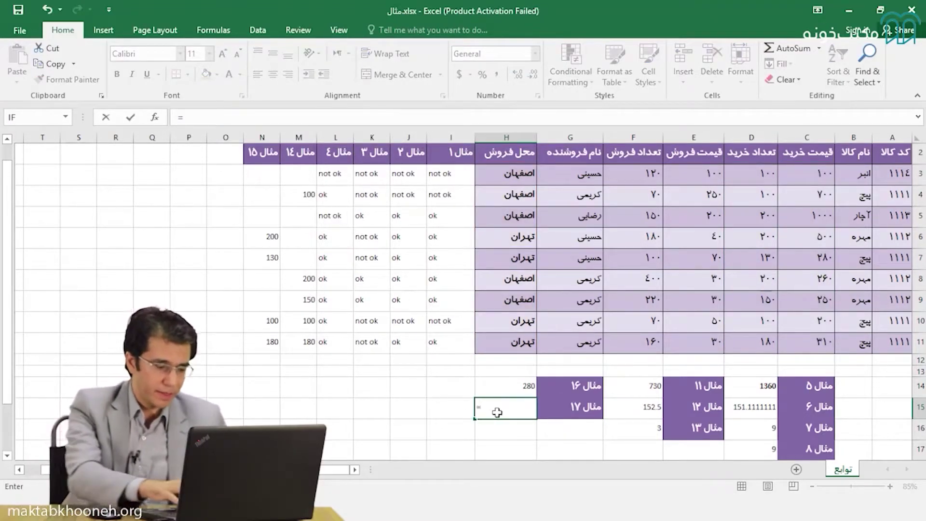
{"action": "type", "text": "aver"}
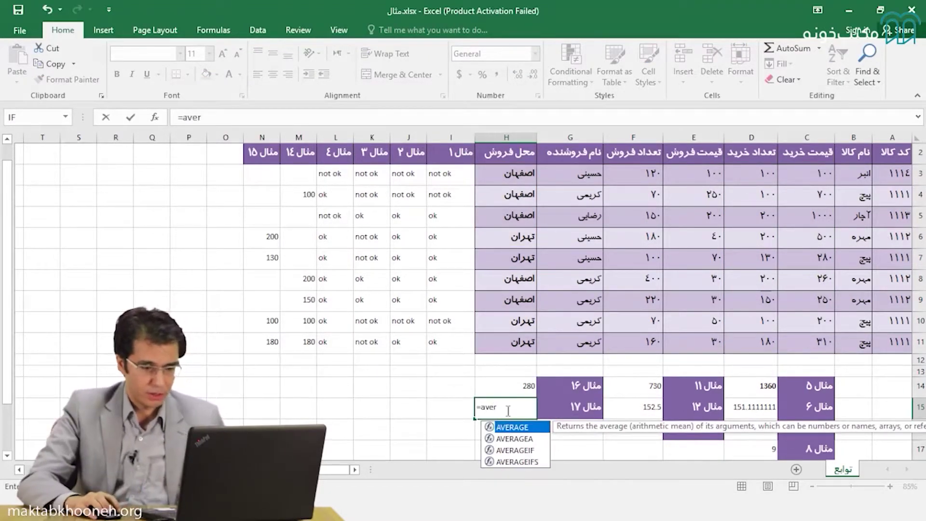
{"action": "double_click", "coordinate": [511, 461]}
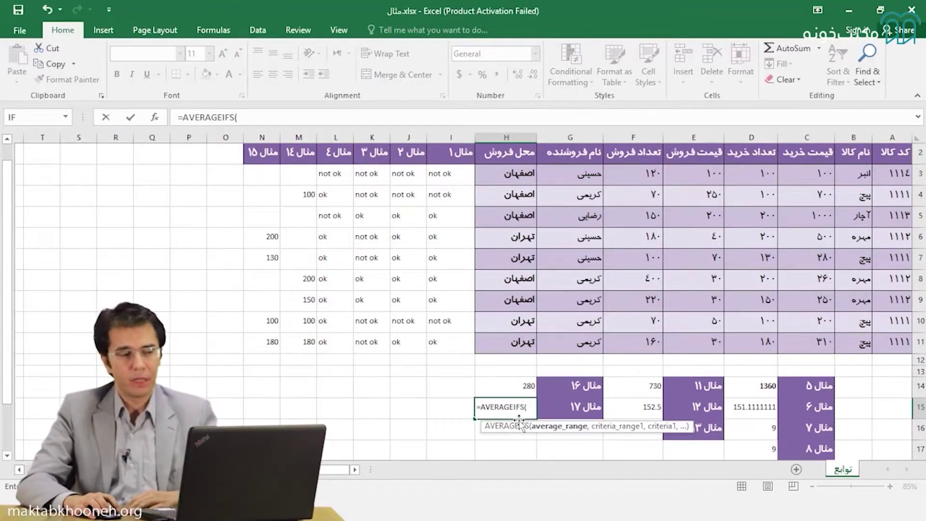
{"action": "key", "text": "Escape"}
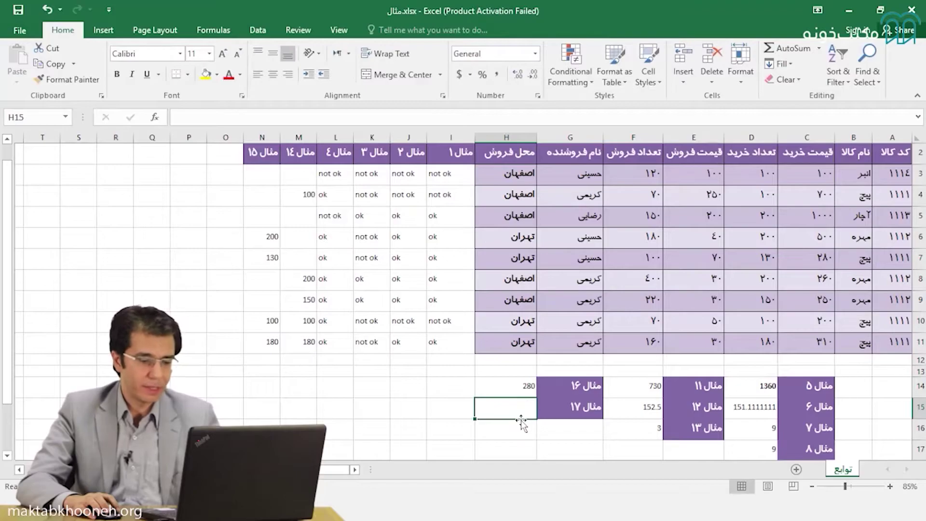
{"action": "type", "text": "=av"}
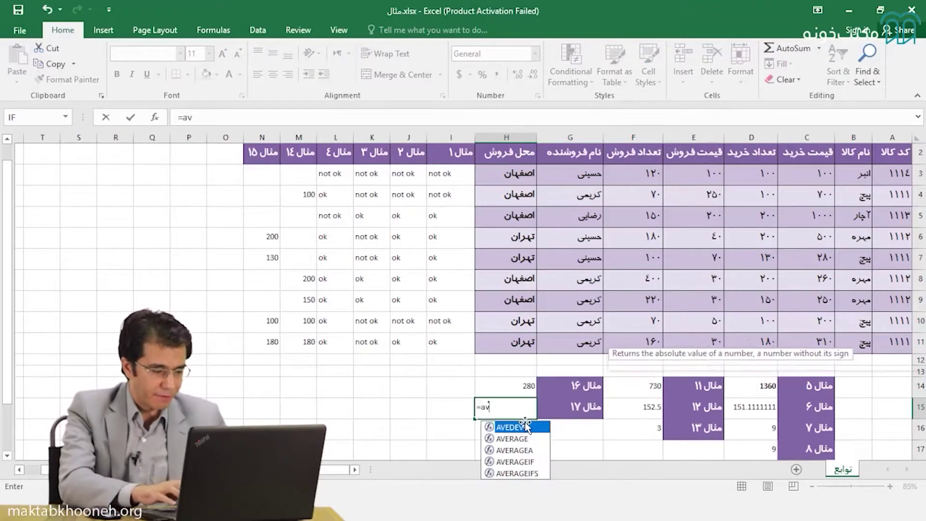
{"action": "type", "text": "ergai"}
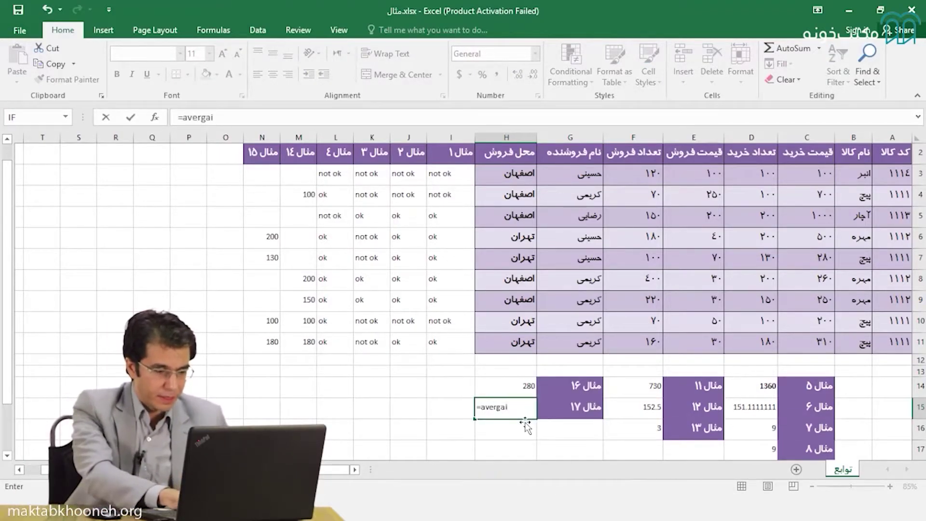
{"action": "key", "text": "BackSpace"}
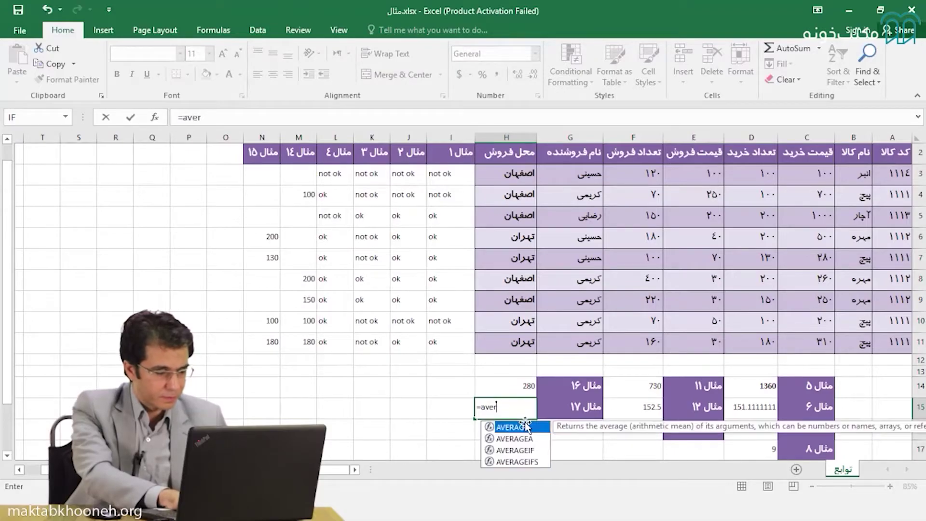
{"action": "type", "text": "ge"}
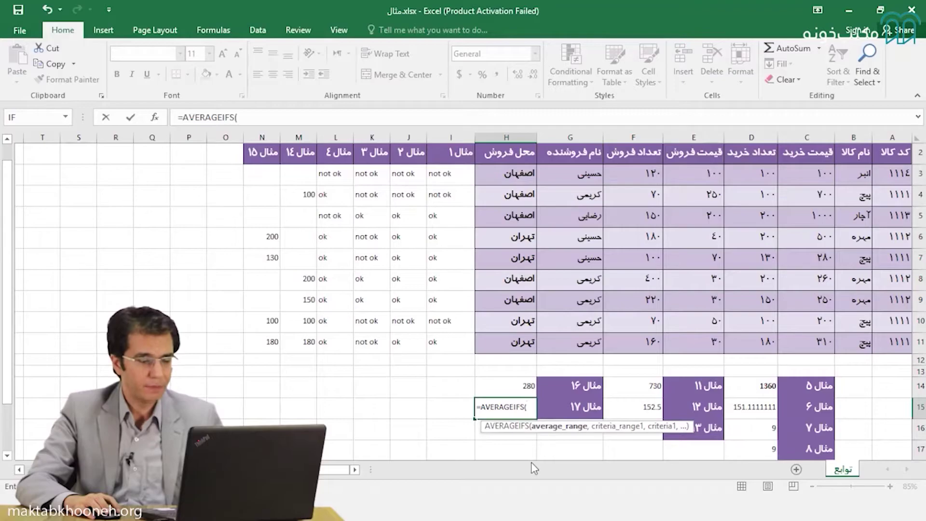
- In AVERAGEIFS Function Arguments, set average range D3:D11, criteria range H3:H11 and criterion H6
{"action": "left_click", "coordinate": [154, 119]}
{"action": "mouse_move", "coordinate": [170, 160]}
{"action": "left_mouse_down"}
{"action": "mouse_move", "coordinate": [483, 112]}
{"action": "mouse_move", "coordinate": [507, 72]}
{"action": "left_mouse_up"}
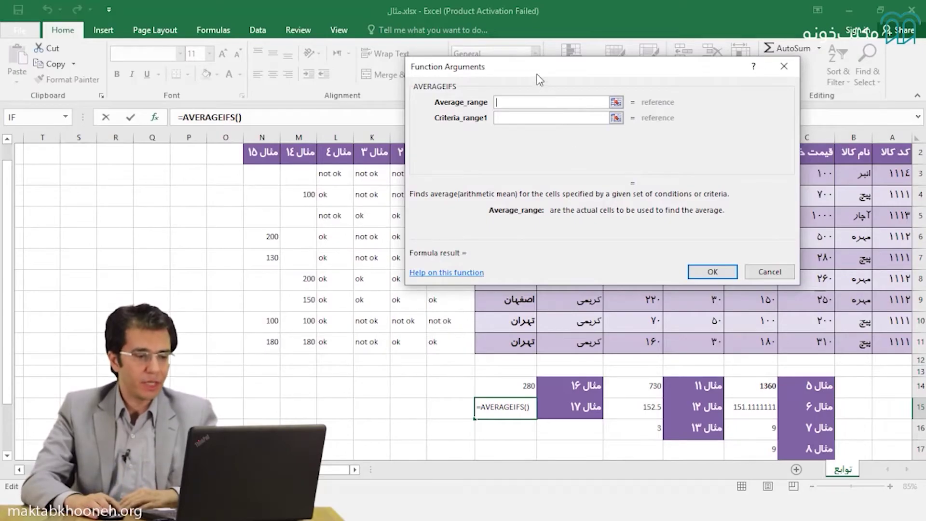
{"action": "left_click_drag", "start_coordinate": [536, 75], "coordinate": [180, 59]}
{"action": "left_click_drag", "start_coordinate": [749, 170], "coordinate": [751, 342]}
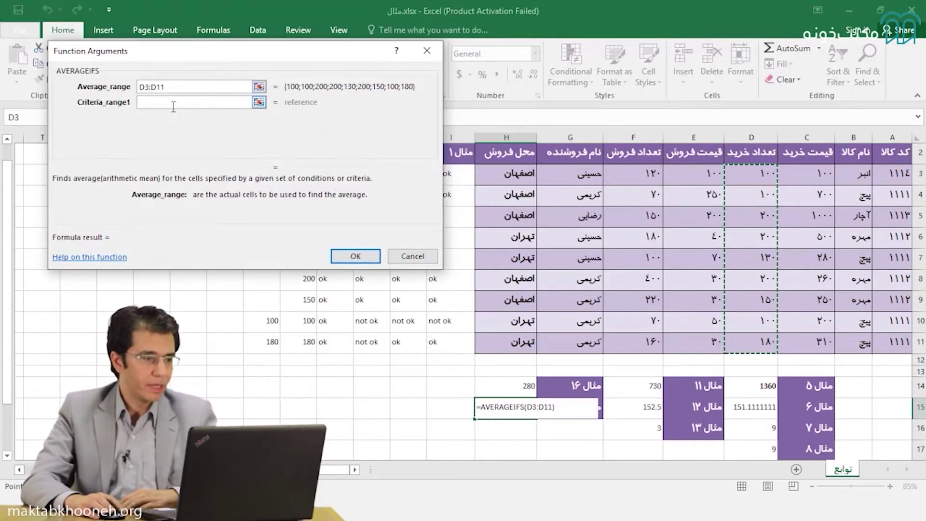
{"action": "left_click", "coordinate": [173, 103]}
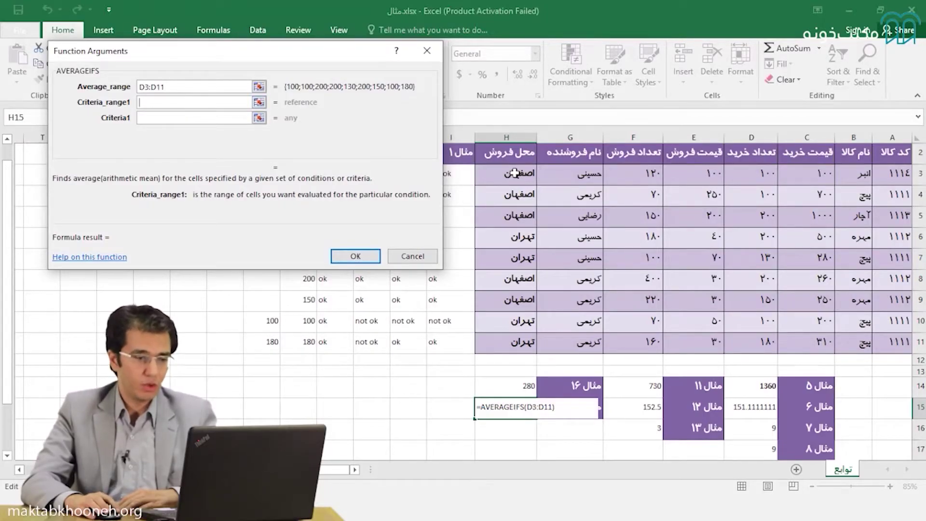
{"action": "left_click_drag", "start_coordinate": [515, 172], "coordinate": [515, 341]}
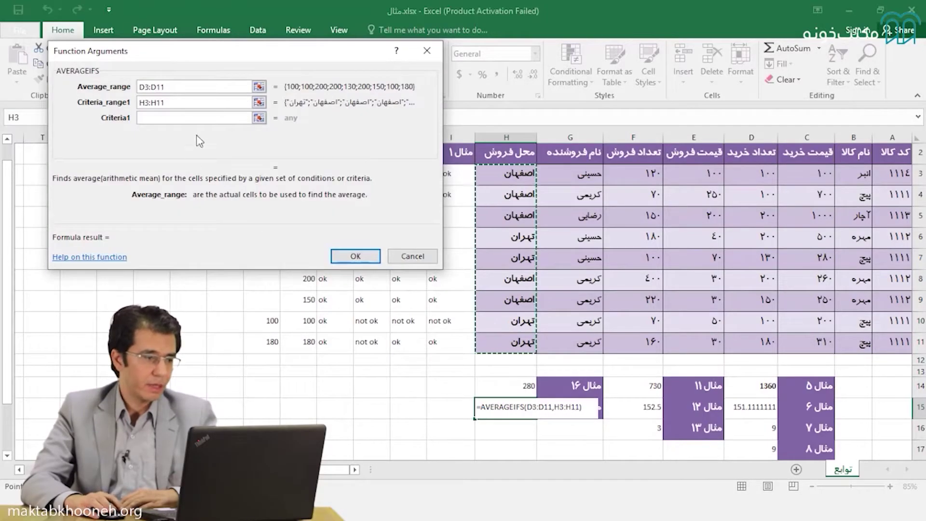
{"action": "left_click", "coordinate": [178, 119]}
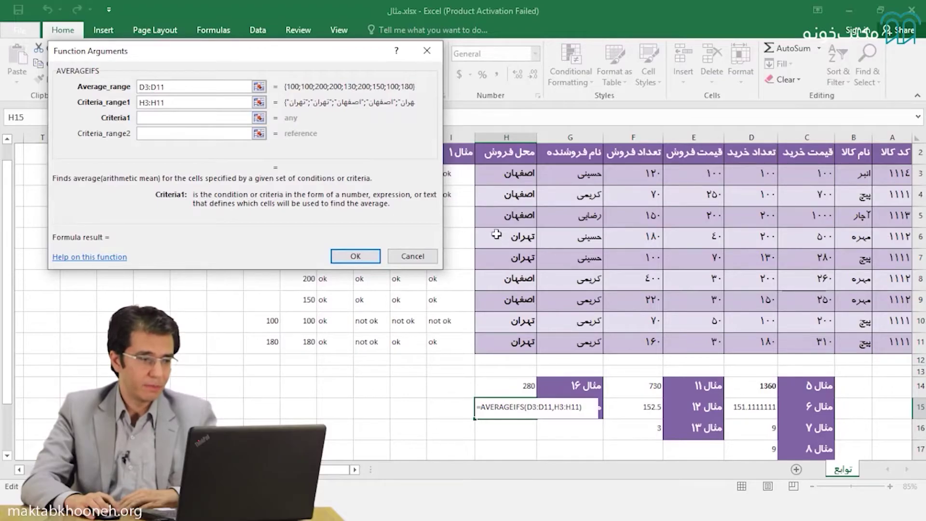
{"action": "left_click", "coordinate": [497, 236]}
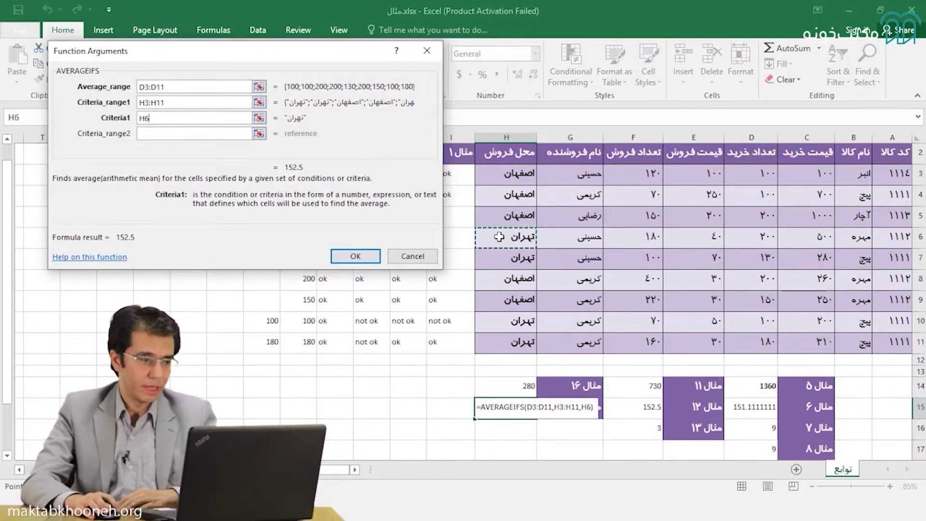
- Add criteria range C3:C11 with criterion >200 and confirm, giving 170
{"action": "left_click", "coordinate": [178, 133]}
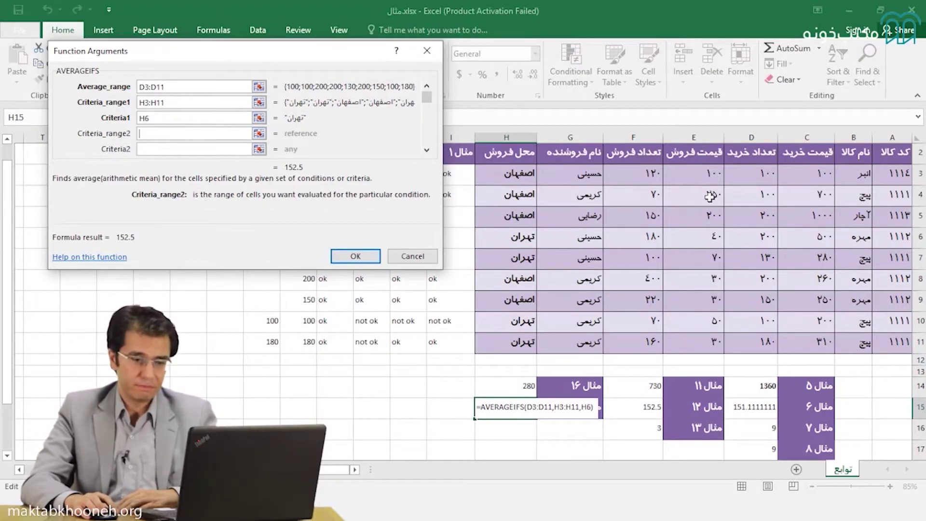
{"action": "left_click_drag", "start_coordinate": [798, 174], "coordinate": [800, 342]}
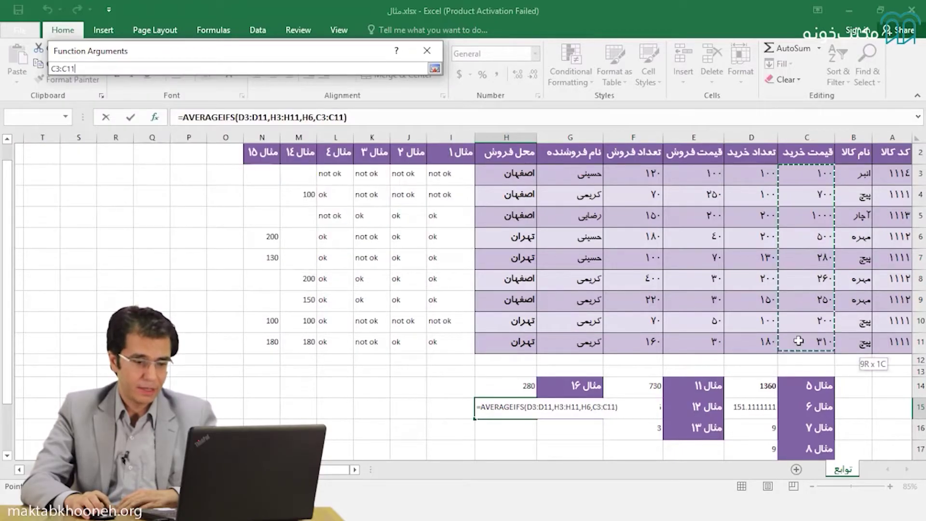
{"action": "left_click", "coordinate": [157, 148]}
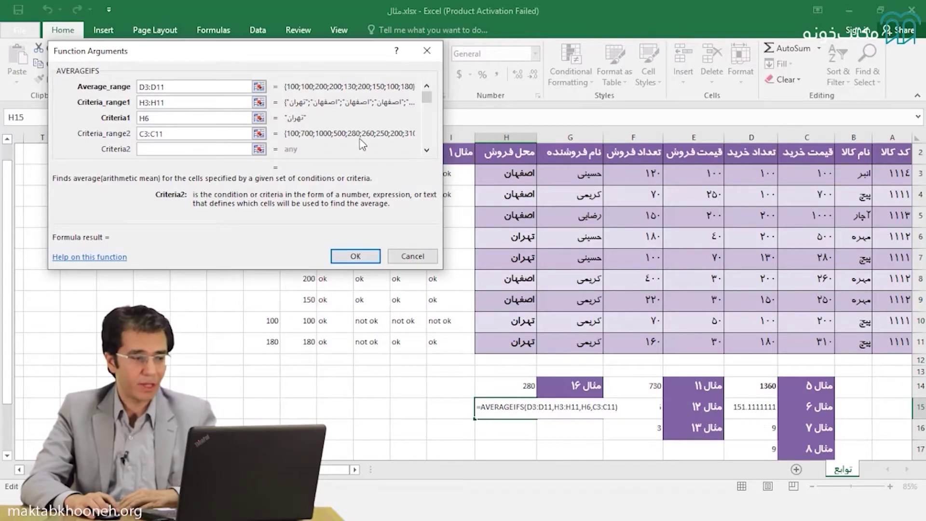
{"action": "type", "text": ">"}
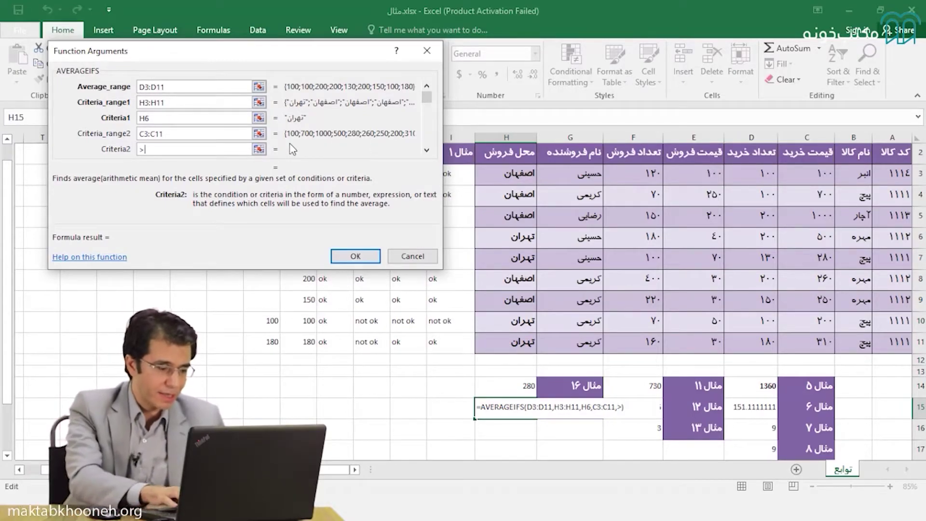
{"action": "type", "text": "200"}
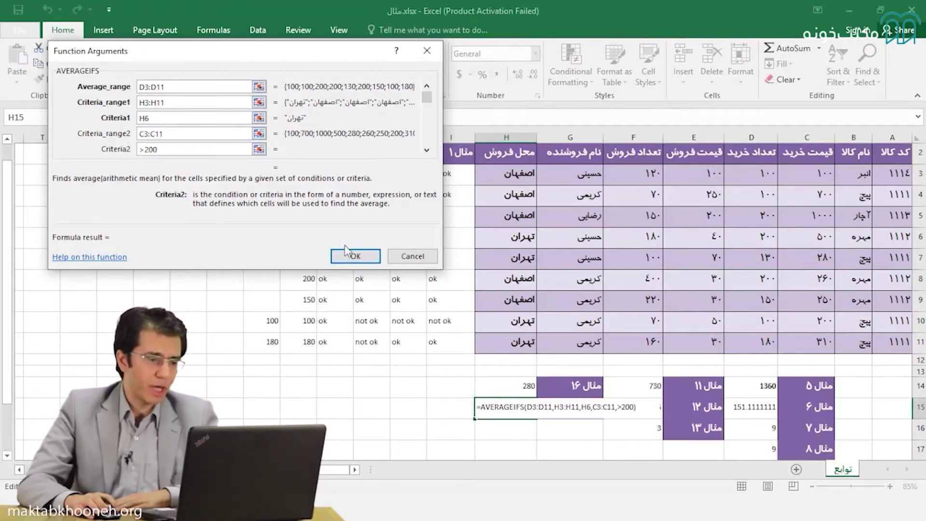
{"action": "left_click", "coordinate": [351, 254]}
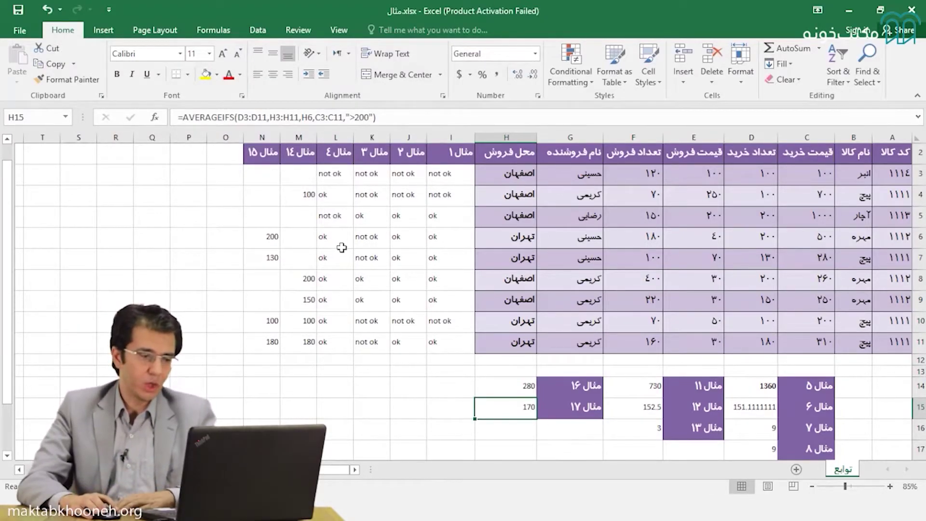
- Rework the 200 price criterion in H15's AVERAGEIFS, dismissing the formula error it raises
{"action": "left_click", "coordinate": [408, 117]}
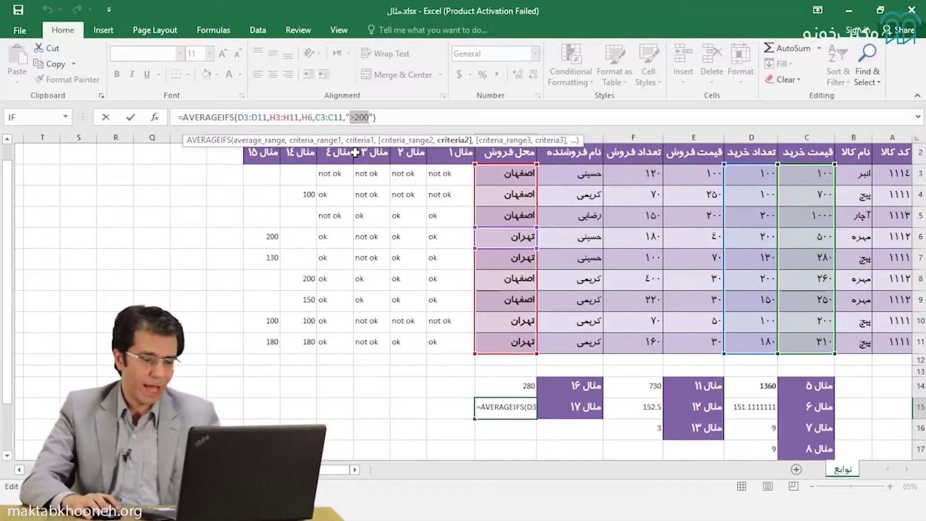
{"action": "key", "text": "ctrl+Return"}
{"action": "left_click", "coordinate": [393, 117]}
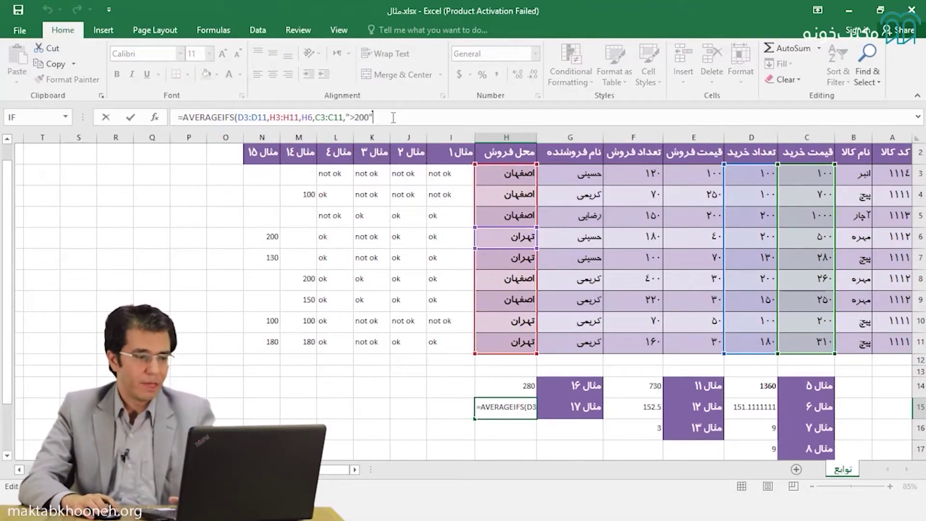
{"action": "key", "text": "BackSpace"}
{"action": "key", "text": "BackSpace"}
{"action": "key", "text": "BackSpace"}
{"action": "key", "text": "BackSpace"}
{"action": "key", "text": "BackSpace"}
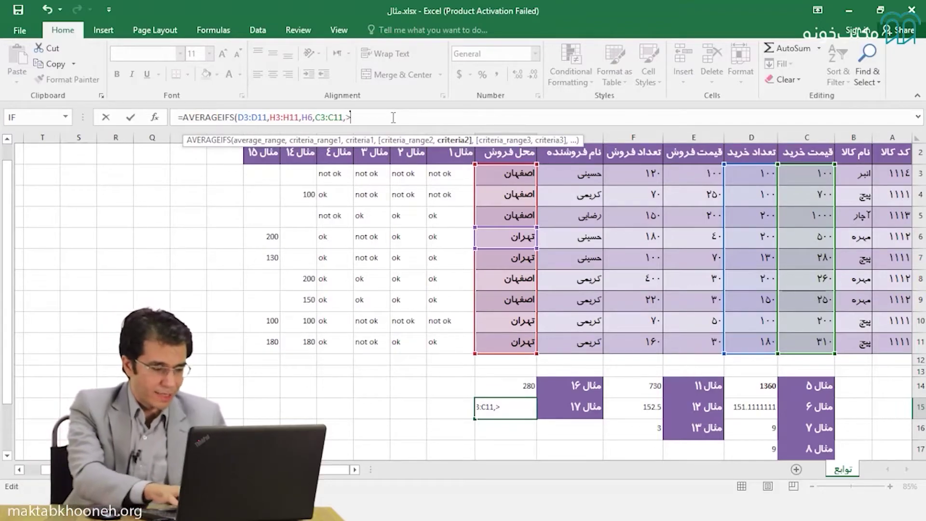
{"action": "type", "text": "200"}
{"action": "key", "text": "Return"}
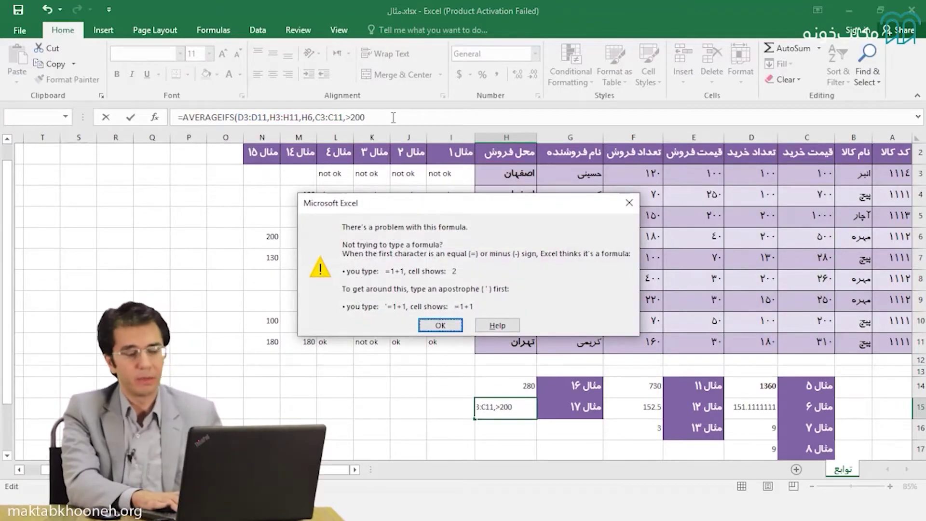
{"action": "key", "text": "Return"}
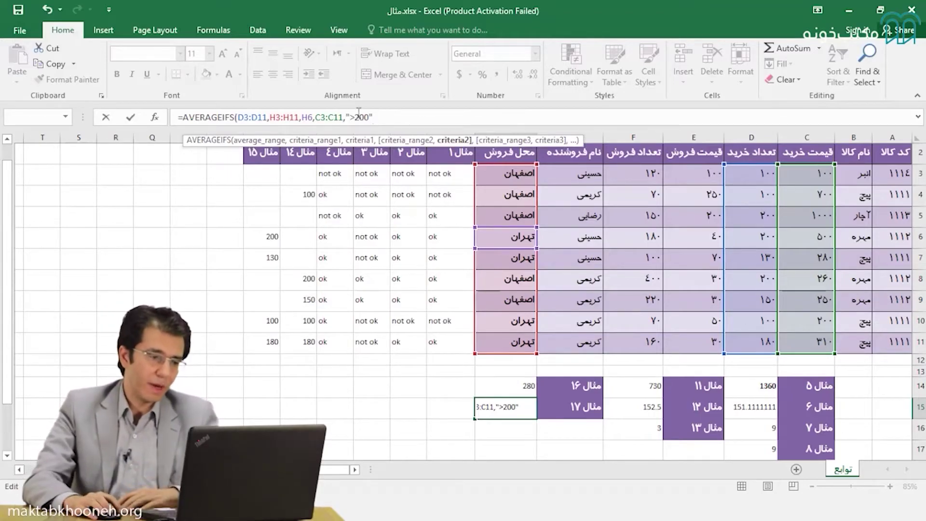
{"action": "type", "text": "20"}
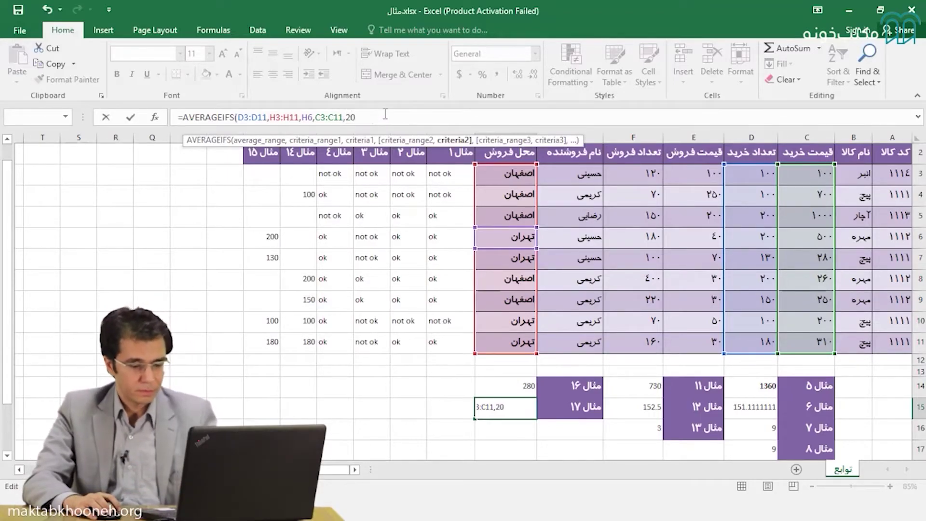
{"action": "type", "text": ")"}
{"action": "key", "text": "Return"}
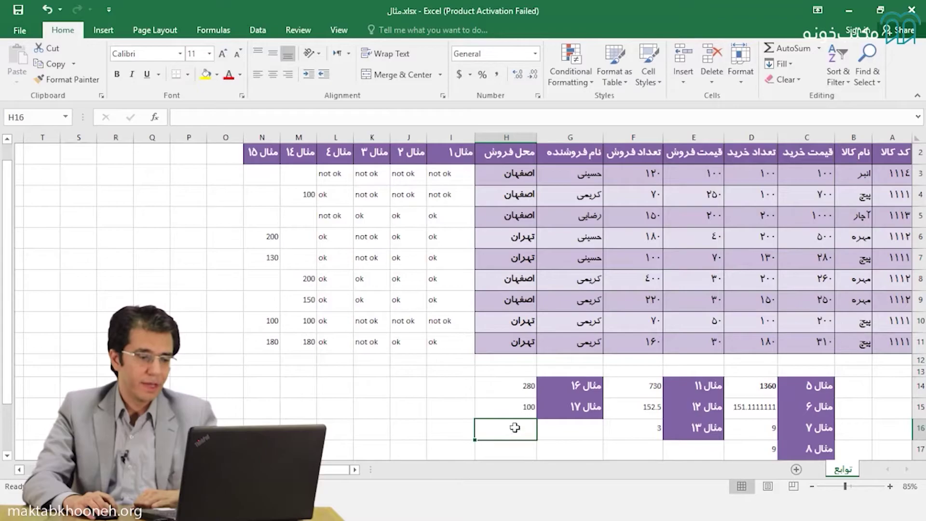
- Insert > before 200 so the criterion reads ">200" and H15 returns 170
{"action": "double_click", "coordinate": [503, 406]}
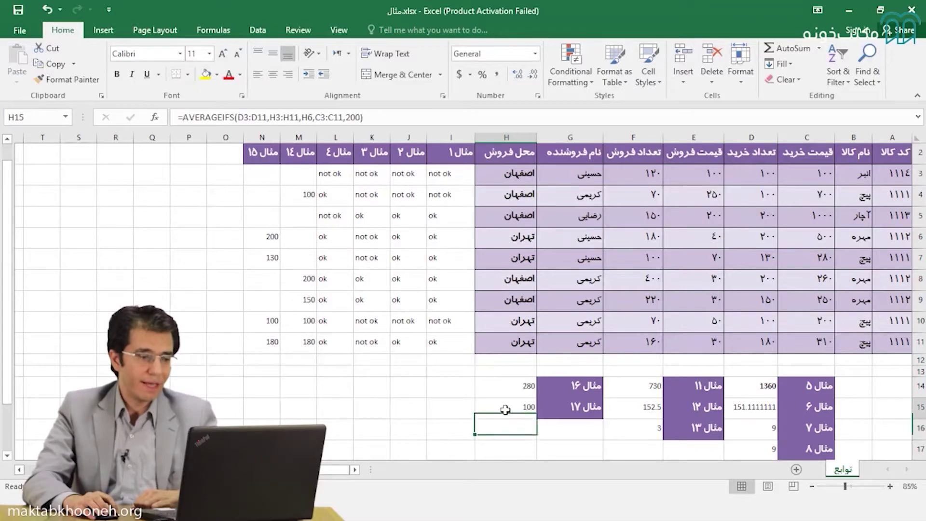
{"action": "left_click", "coordinate": [346, 117]}
{"action": "type", "text": ">"}
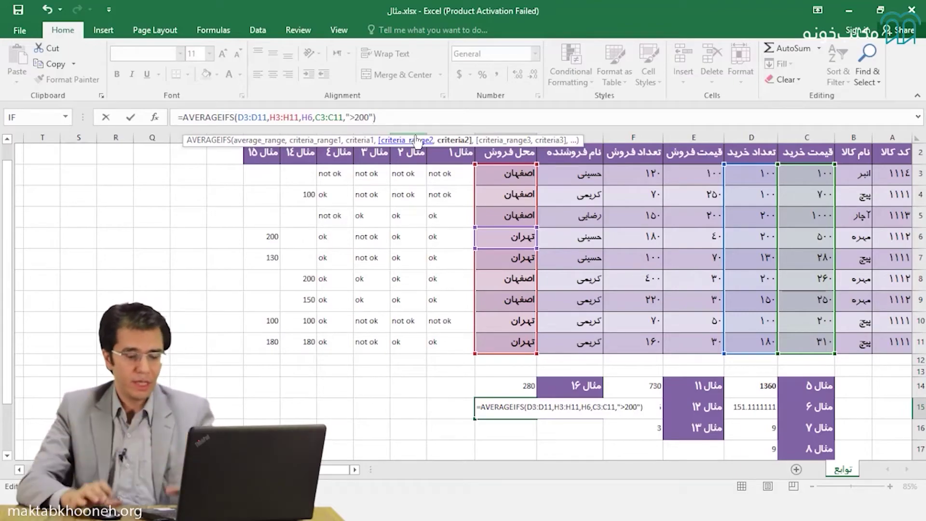
{"action": "key", "text": "Return"}
{"action": "scroll", "coordinate": [449, 159], "scroll_direction": "down", "scroll_amount": 1}
{"action": "scroll", "coordinate": [449, 159], "scroll_direction": "down", "scroll_amount": 1}
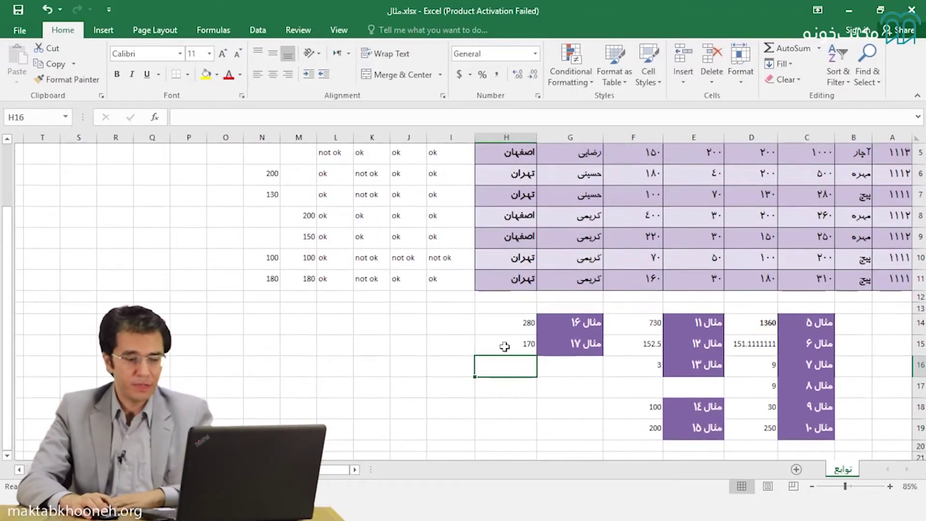
- Enter the example 18 label مثال ۱۸ in G16
{"action": "left_click", "coordinate": [565, 366]}
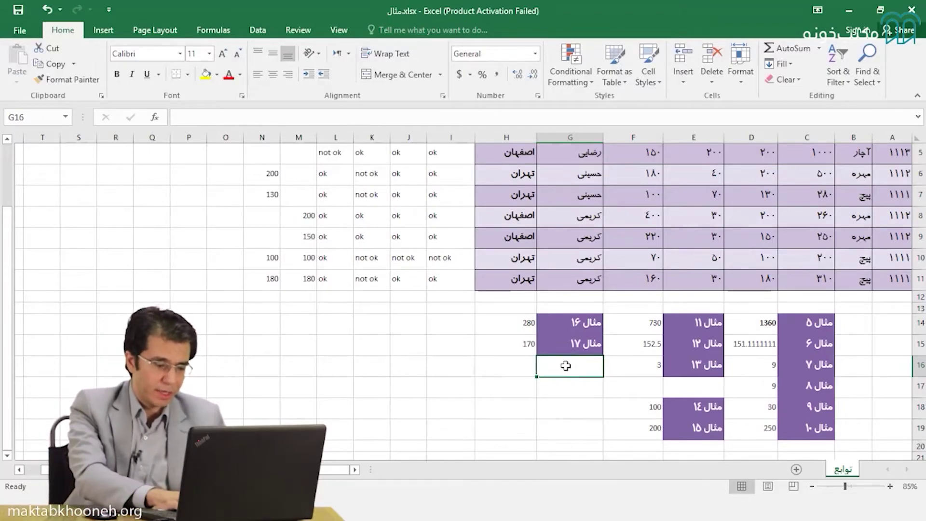
{"action": "type", "text": "le"}
{"action": "key", "text": "BackSpace"}
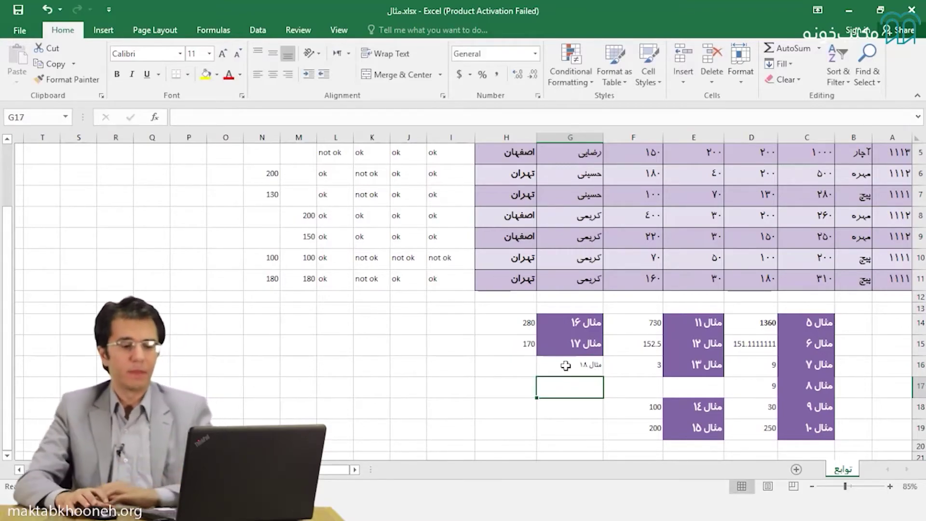
- Copy G15's purple label styling onto G16 with Format Painter, then start a formula in H16
{"action": "left_click", "coordinate": [542, 345]}
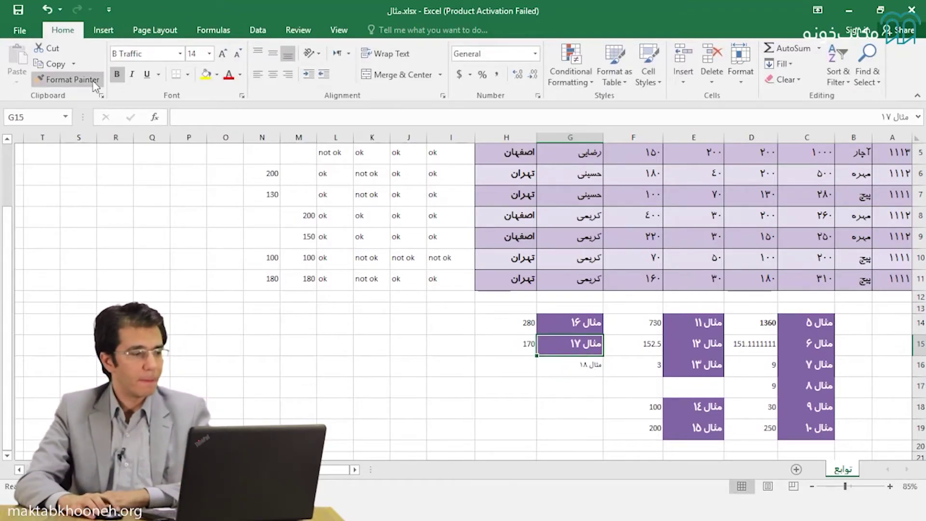
{"action": "left_click", "coordinate": [68, 79]}
{"action": "left_click", "coordinate": [572, 367]}
{"action": "left_click", "coordinate": [507, 364]}
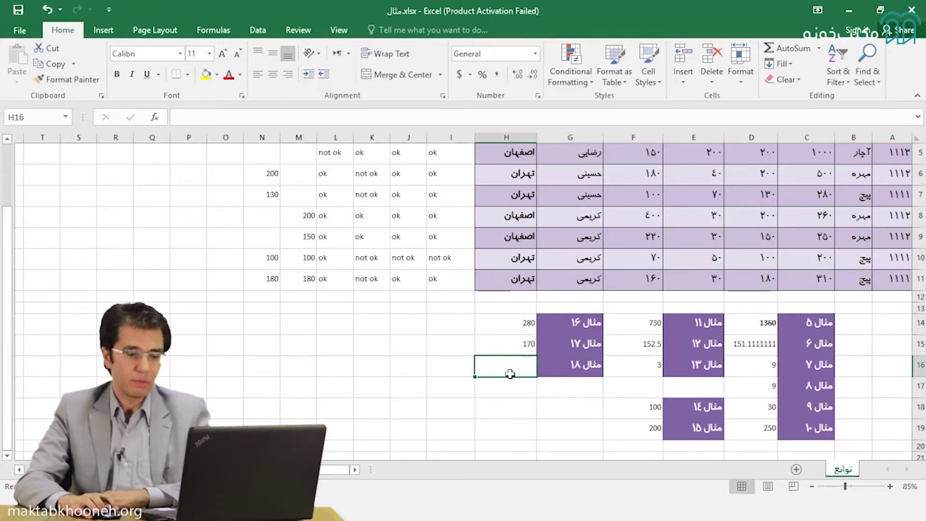
{"action": "type", "text": "=COUNTIF(D3:D11,D4"}
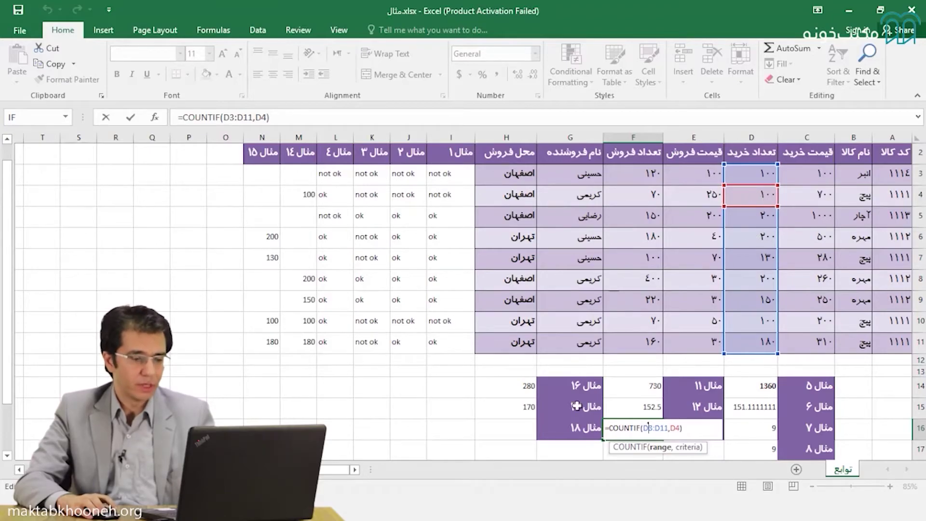
- Leave F16's COUNTIF unchanged at 3 and begin a new formula with = in H16
{"action": "key", "text": "Return"}
{"action": "left_click", "coordinate": [521, 429]}
{"action": "type", "text": "="}
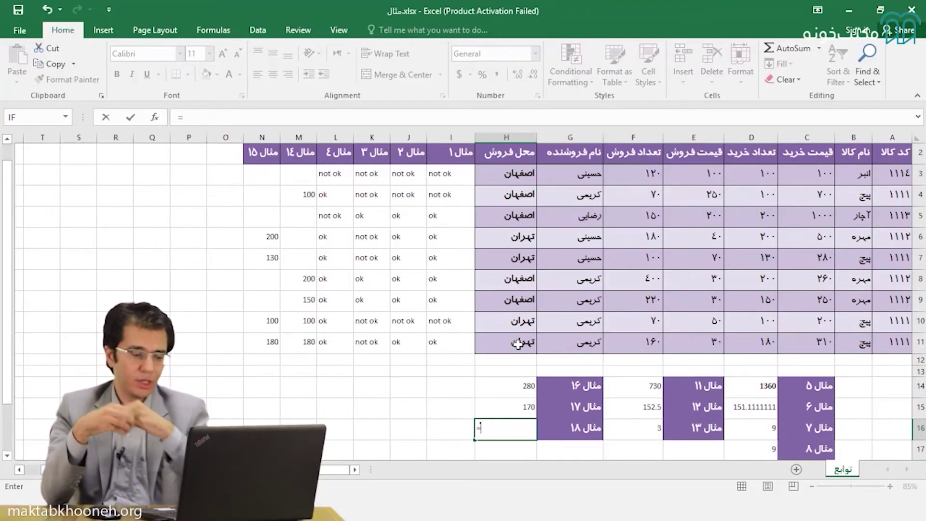
- Start =COUNTIFS in H16 with range H3:H11 and H7 as the first criterion
{"action": "type", "text": "نخ"}
{"action": "key", "text": "BackSpace"}
{"action": "key", "text": "BackSpace"}
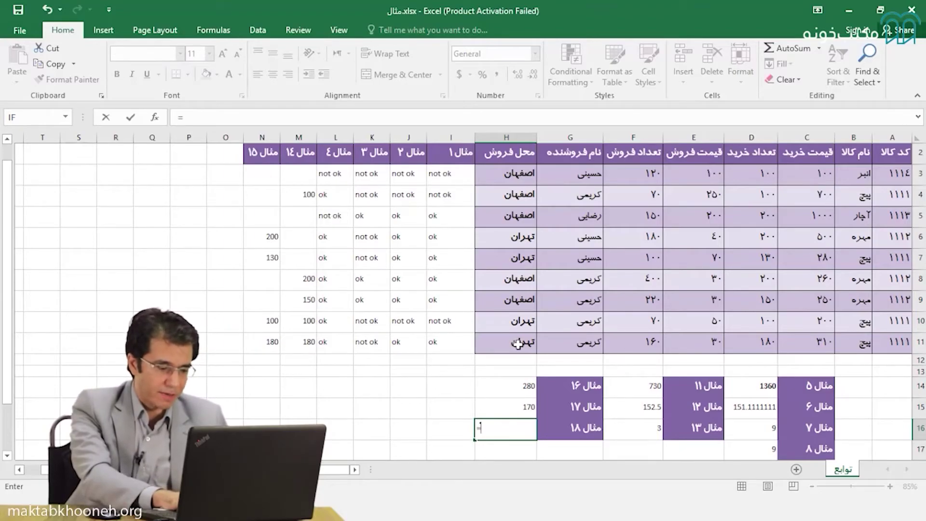
{"action": "type", "text": "count"}
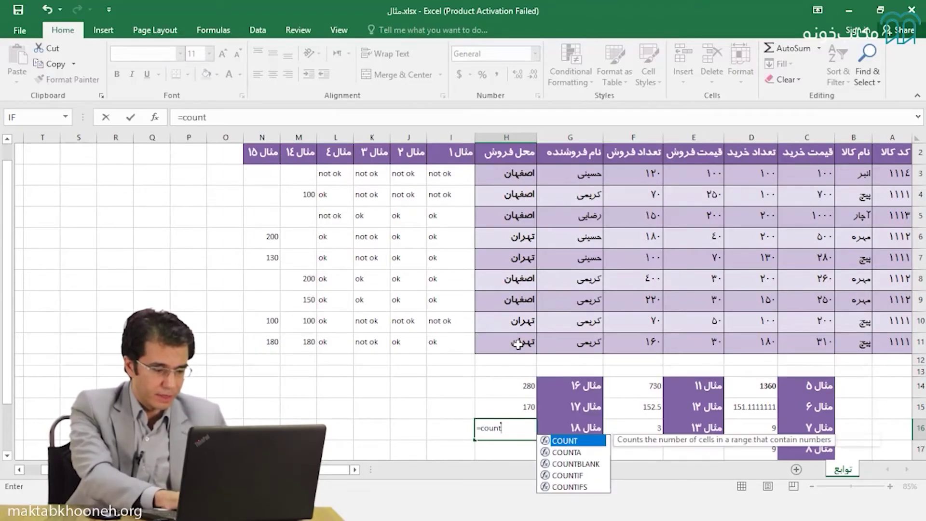
{"action": "type", "text": "ifs("}
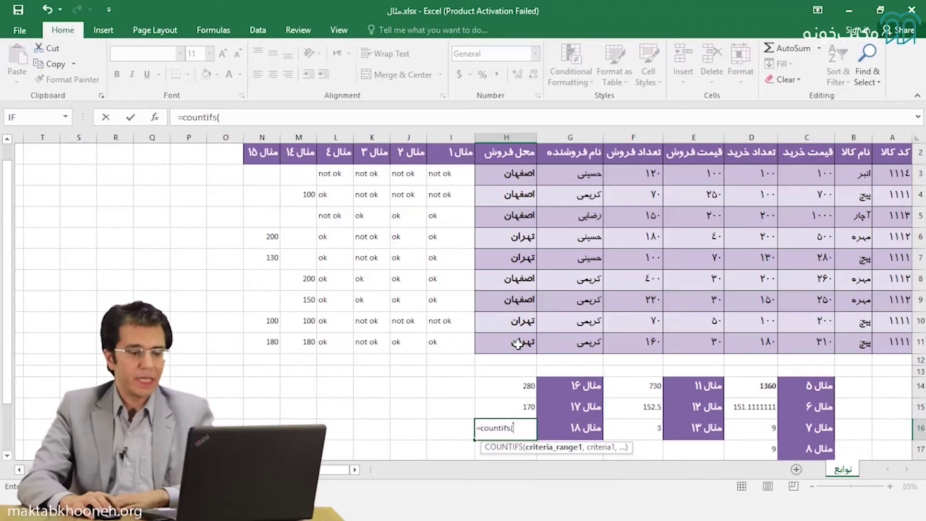
{"action": "left_click_drag", "start_coordinate": [503, 169], "coordinate": [506, 343]}
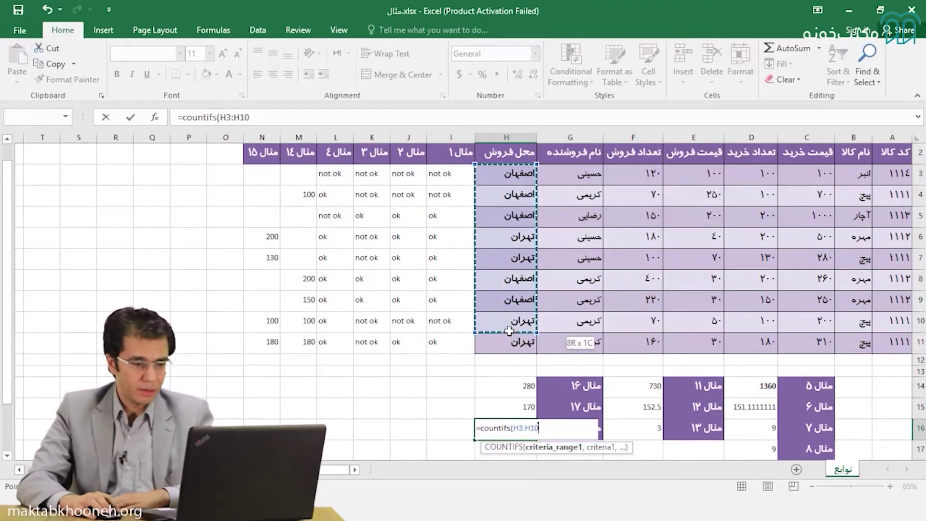
{"action": "left_click", "coordinate": [249, 119]}
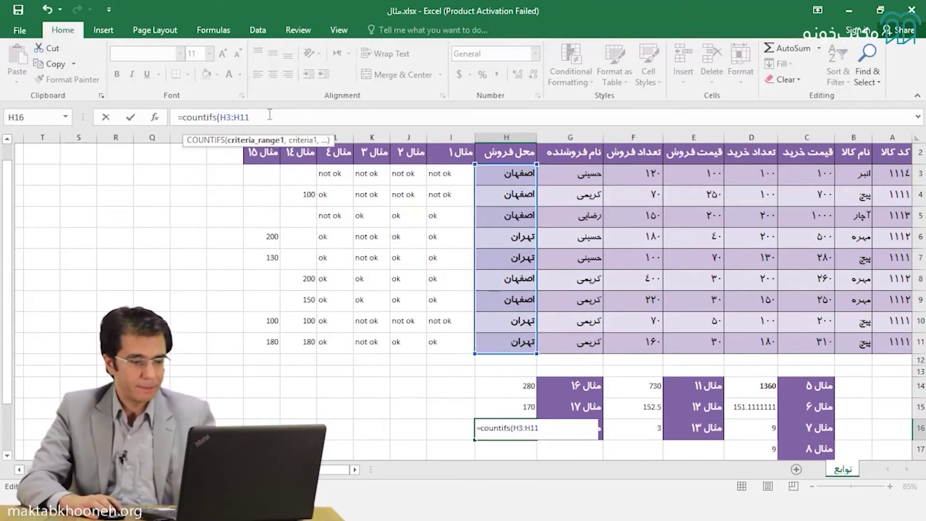
{"action": "type", "text": ","}
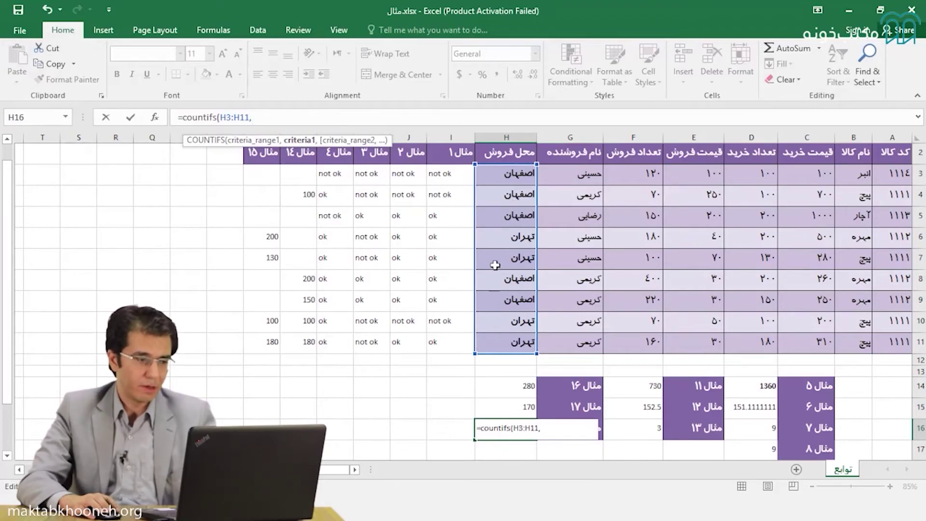
{"action": "left_click", "coordinate": [495, 264]}
{"action": "type", "text": ","}
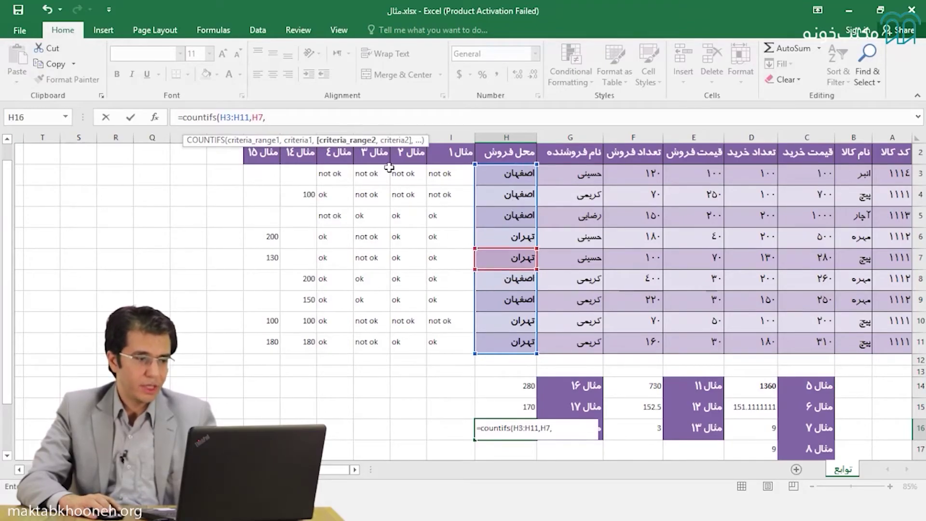
- Add range G3:G11 matched against G4, then close and commit so H16 returns 2
{"action": "left_click_drag", "start_coordinate": [566, 178], "coordinate": [569, 337]}
{"action": "type", "text": ","}
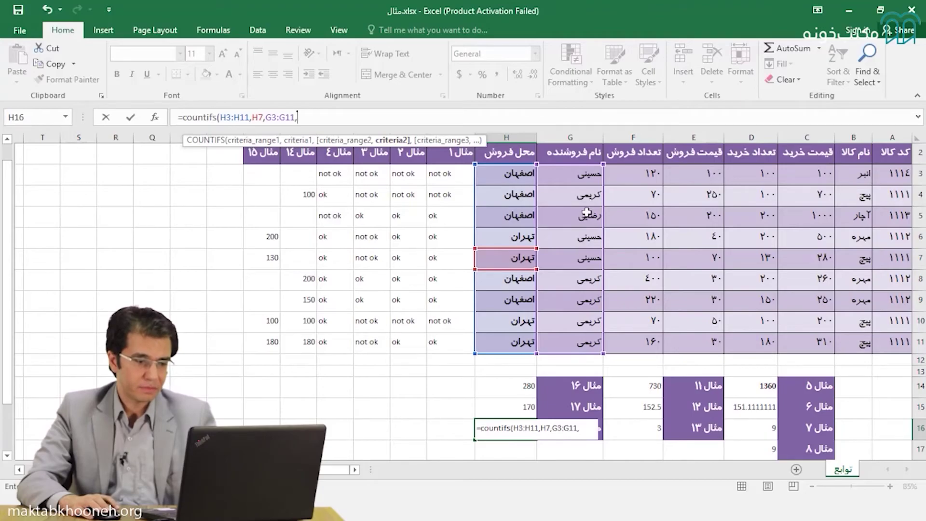
{"action": "left_click", "coordinate": [582, 189]}
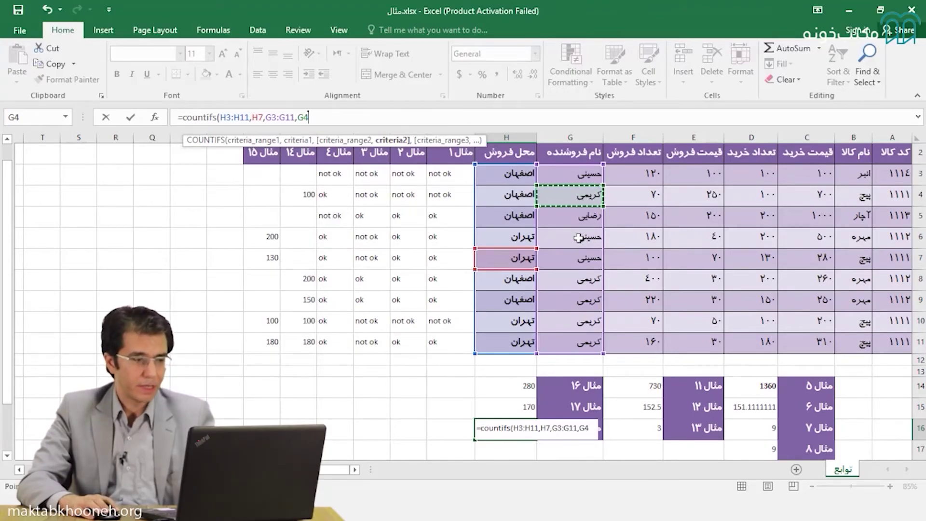
{"action": "type", "text": ")"}
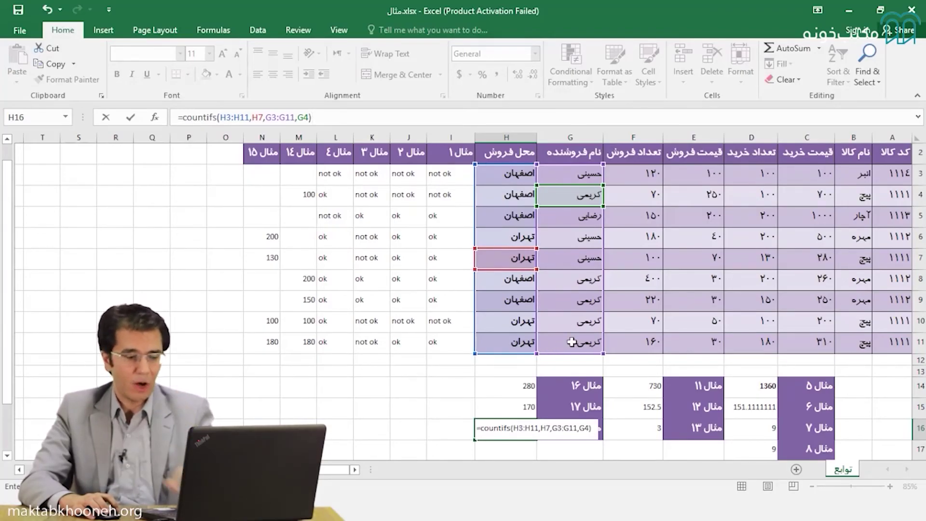
{"action": "key", "text": "Return"}
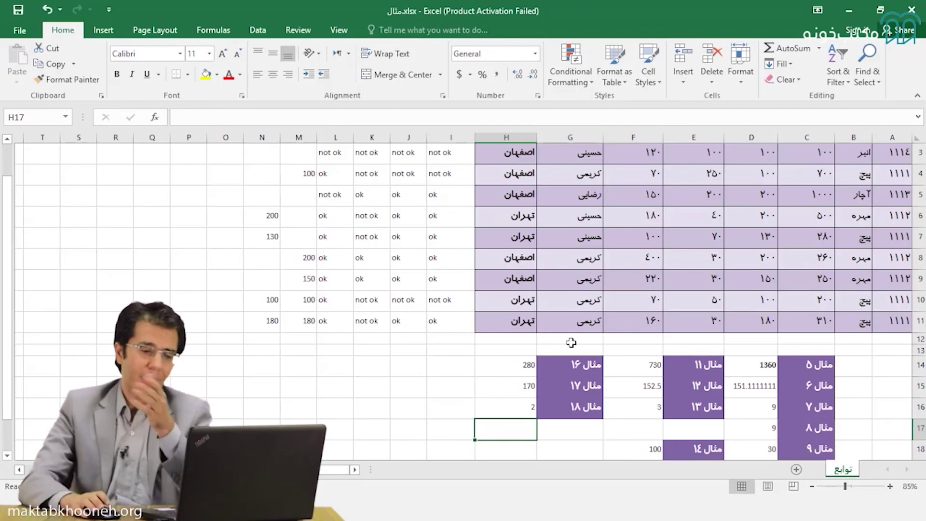
- Scroll back up to the top of the sheet
{"action": "scroll", "coordinate": [571, 342], "scroll_direction": "up", "scroll_amount": 1}
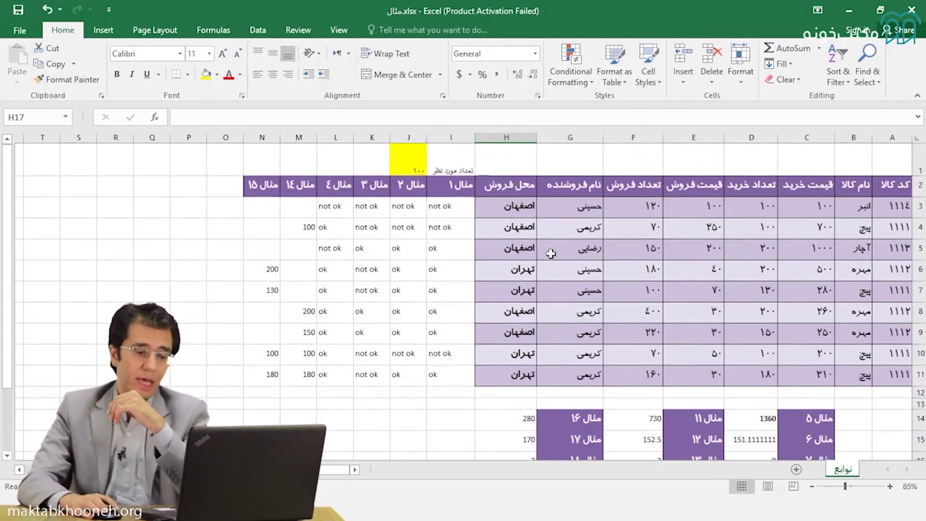